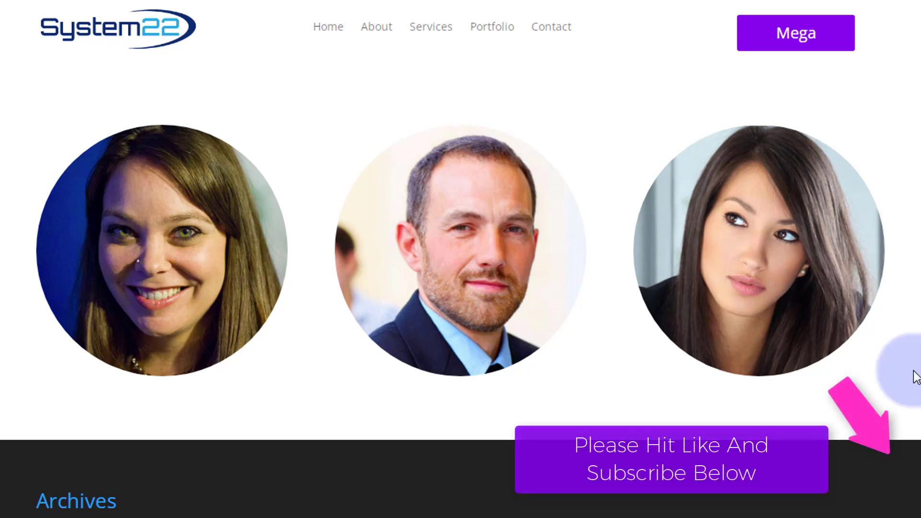
- Enable the Visual Builder on the page from the admin bar
mouse_move(758, 288)
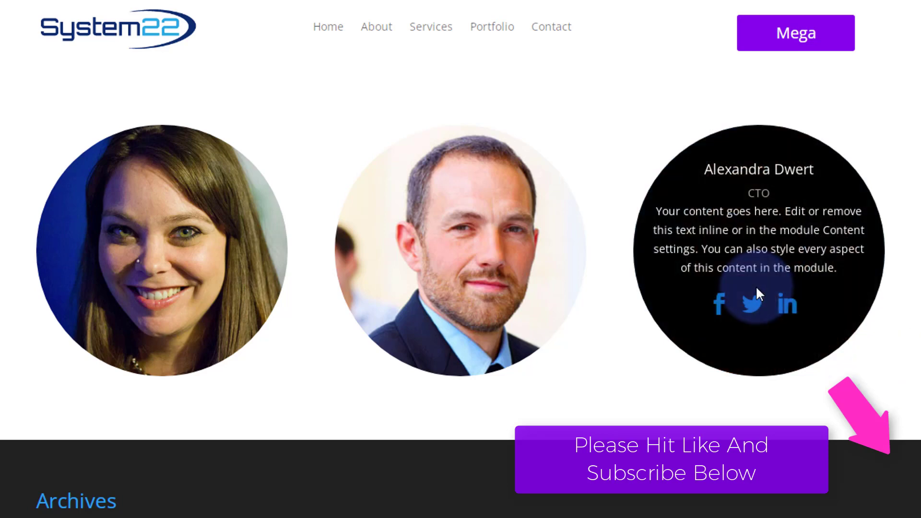
mouse_move(456, 307)
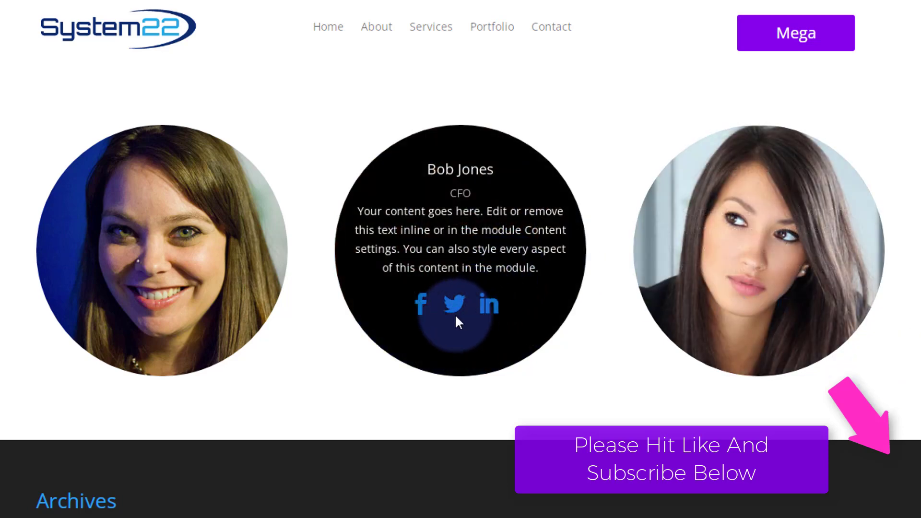
mouse_move(182, 242)
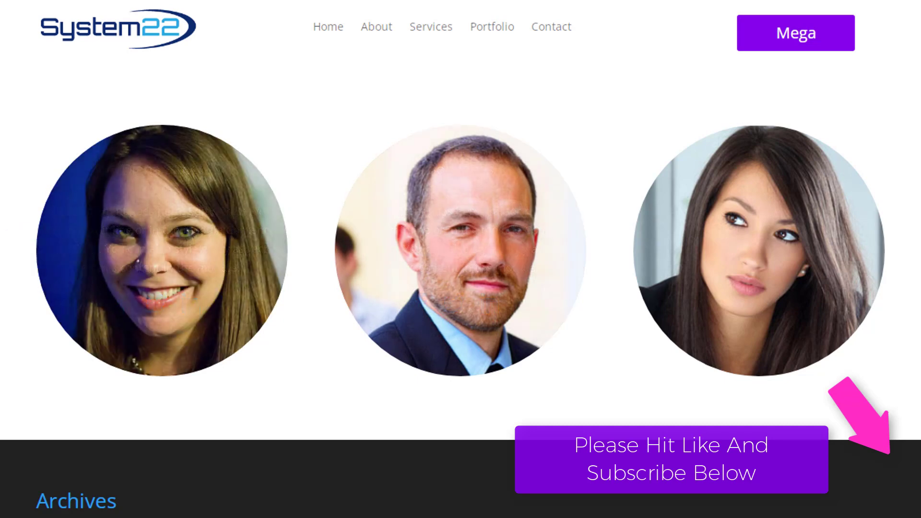
mouse_move(119, 261)
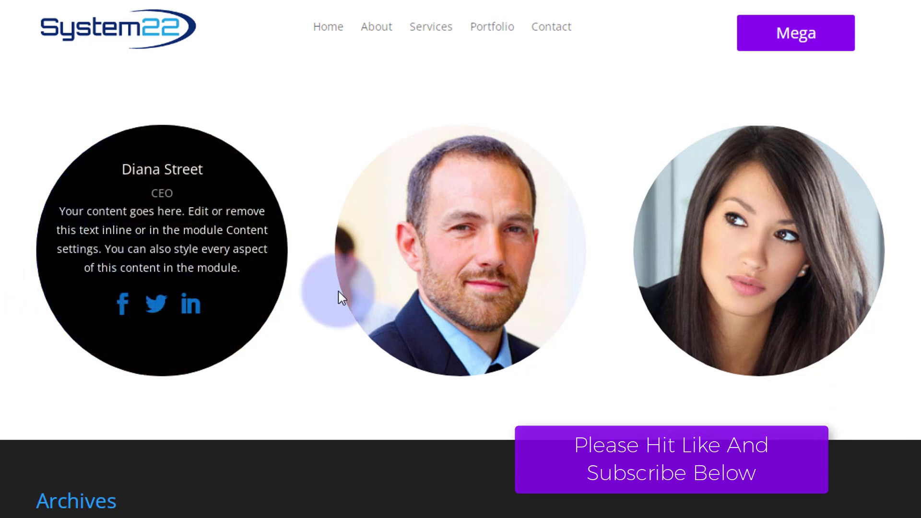
mouse_move(701, 288)
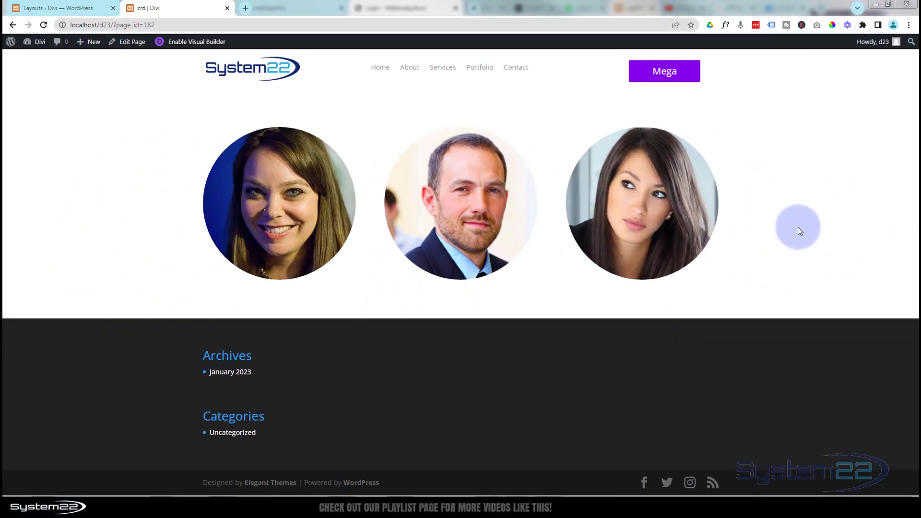
click(180, 44)
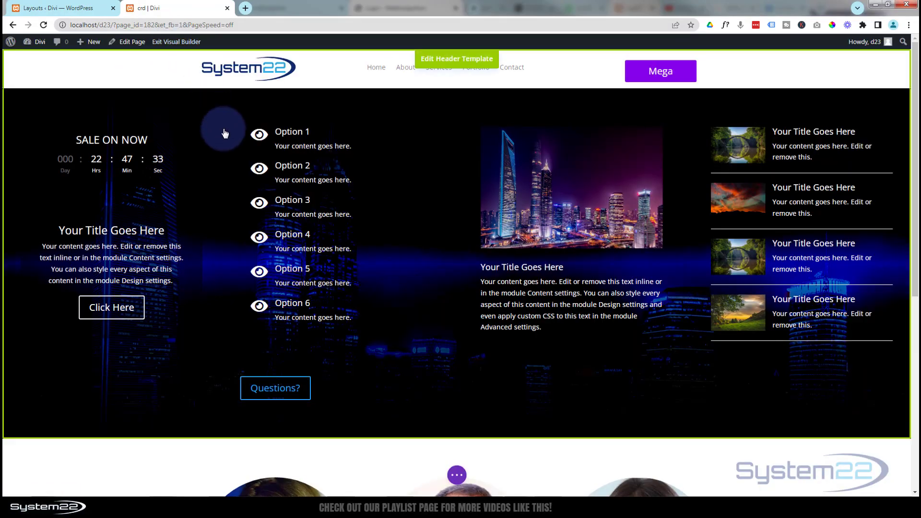
- Delete the existing row of three circular team photos
scroll(224, 133, down, 3)
scroll(223, 134, down, 4)
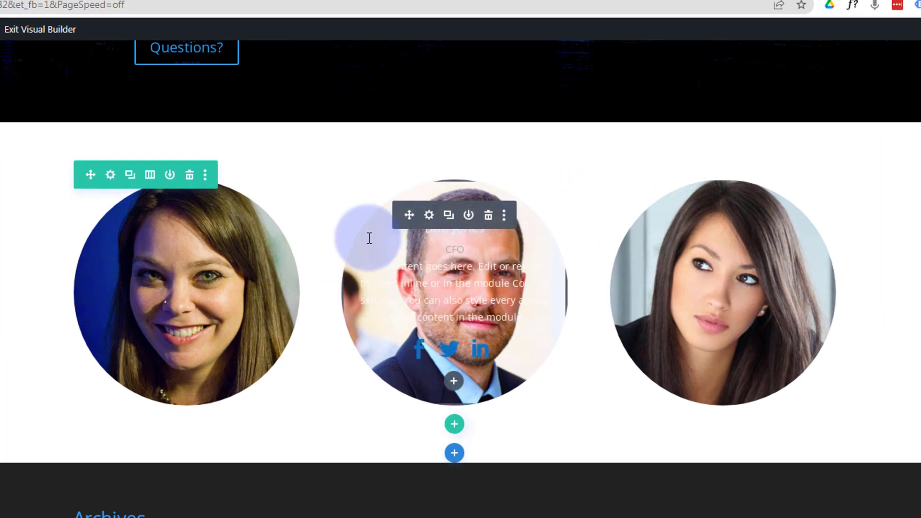
click(192, 182)
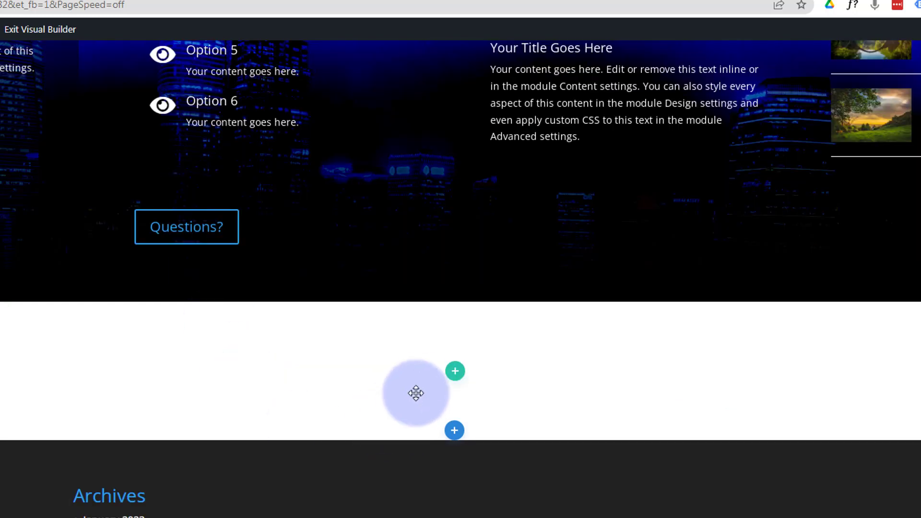
- Add a three-column row to the empty section with a Person module in column one
click(457, 374)
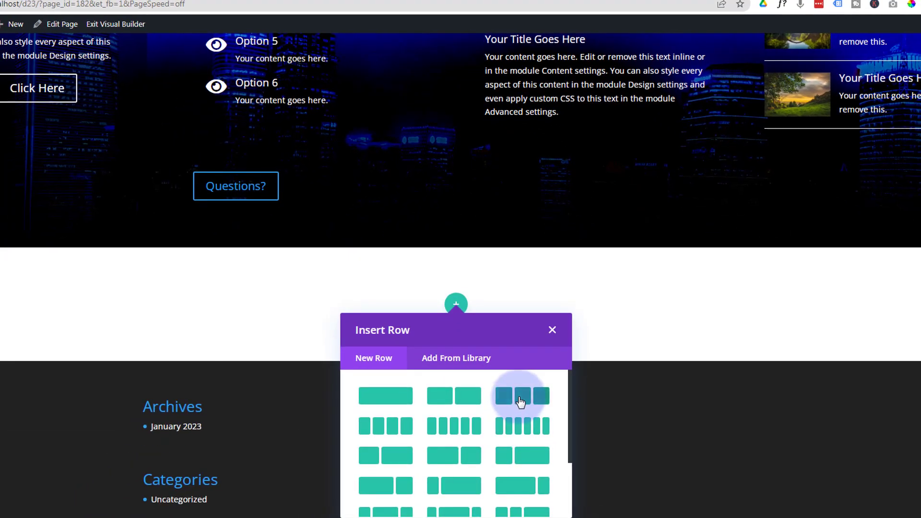
click(520, 401)
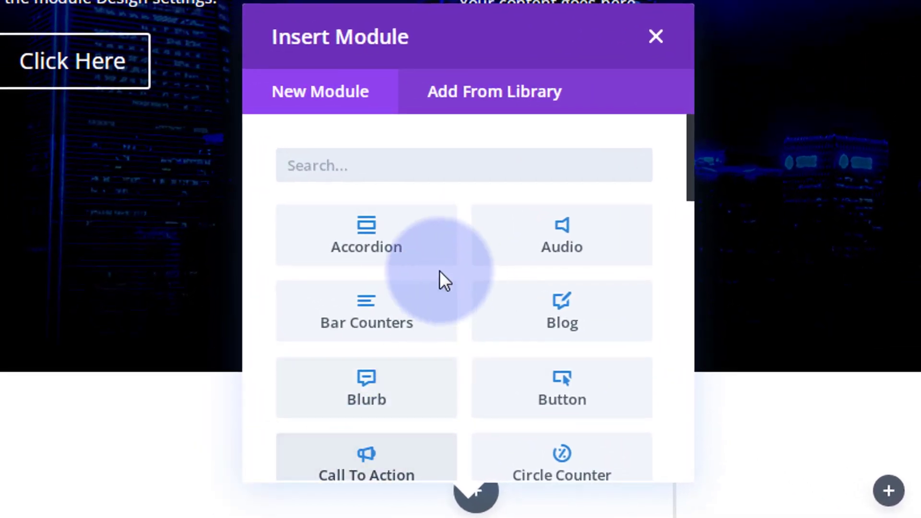
scroll(439, 270, down, 5)
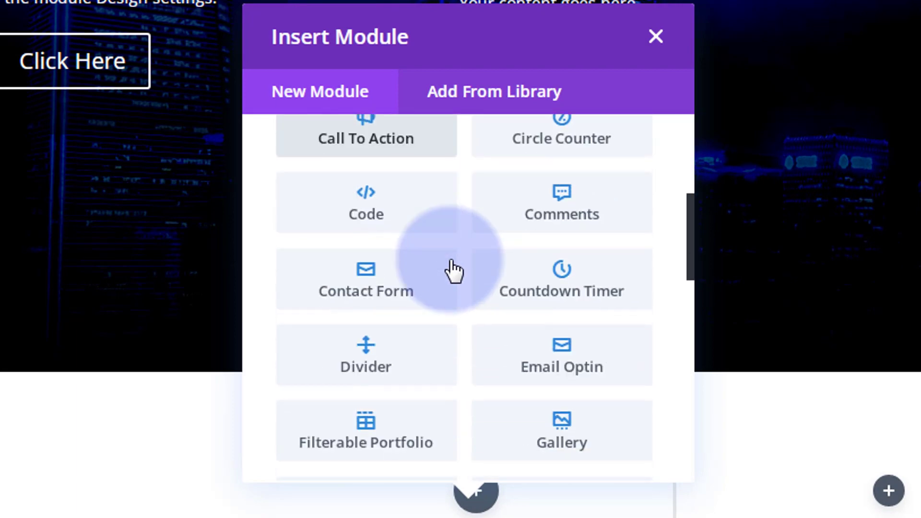
scroll(453, 269, down, 5)
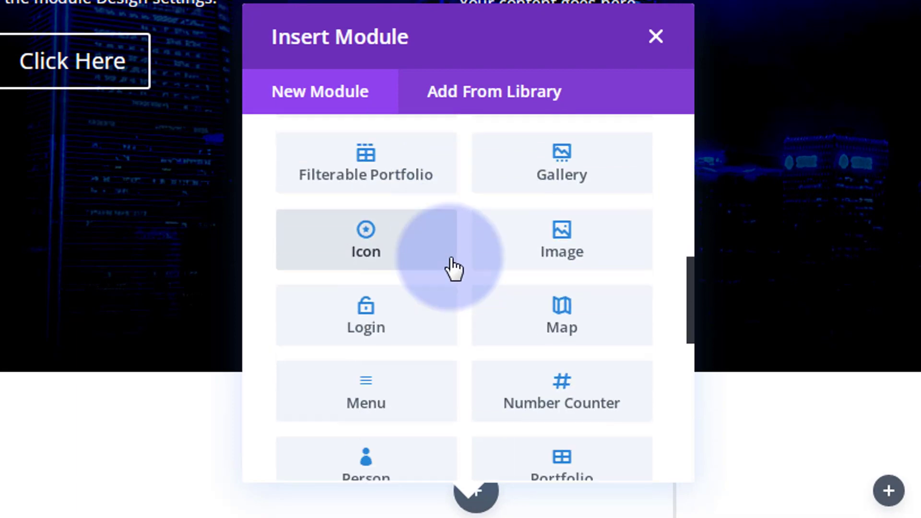
scroll(453, 270, down, 4)
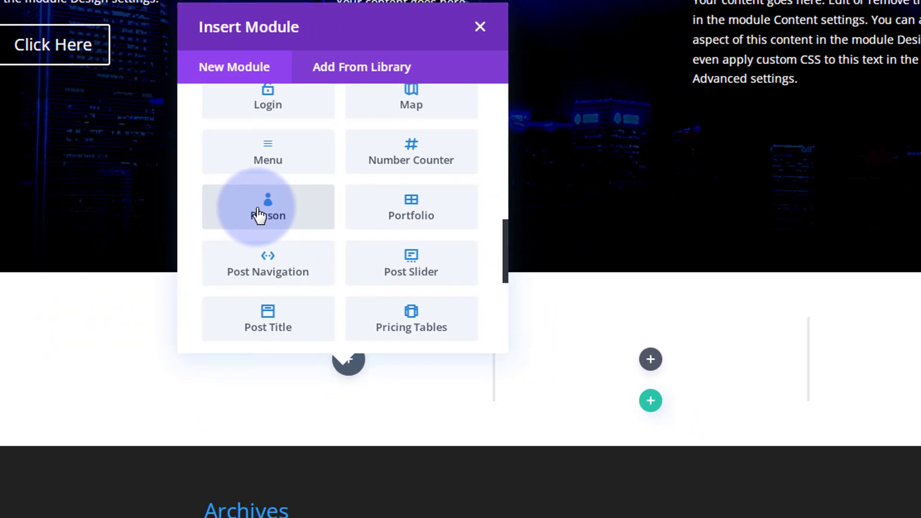
click(259, 216)
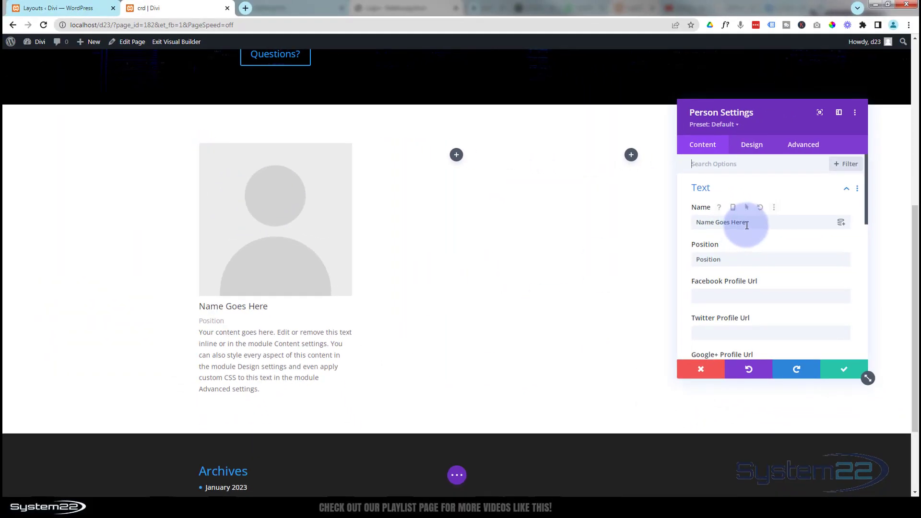
- Replace the placeholder name with the person's name and set Position to CEO
drag(756, 222, 662, 230)
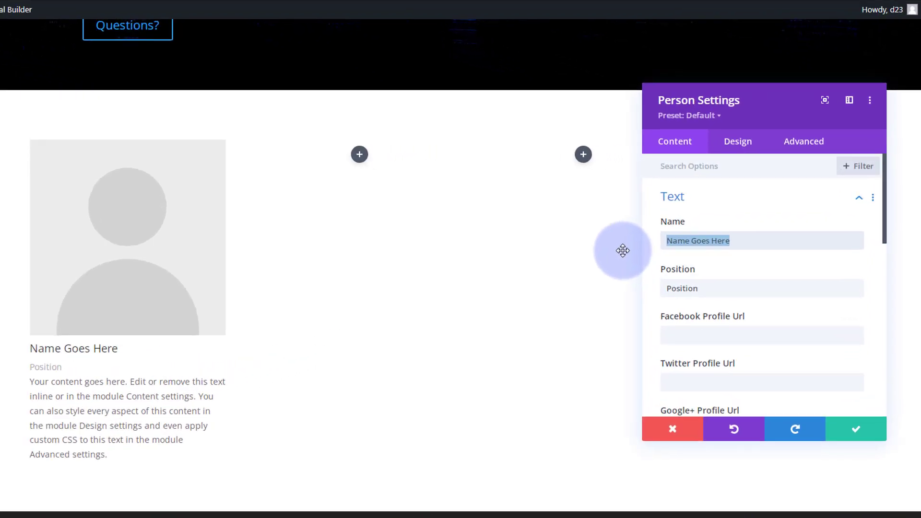
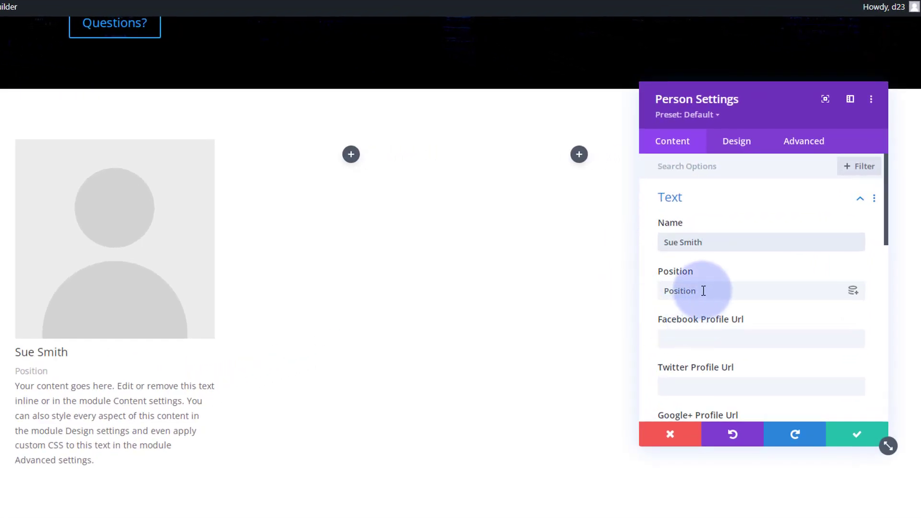
drag(703, 290, 649, 292)
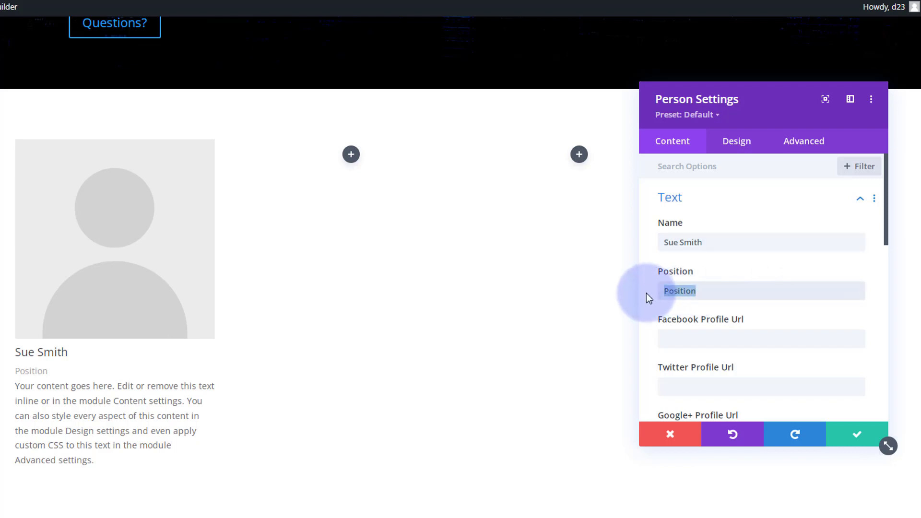
text(CEO)
- Enter # as the Facebook, Twitter and LinkedIn profile URLs
click(667, 337)
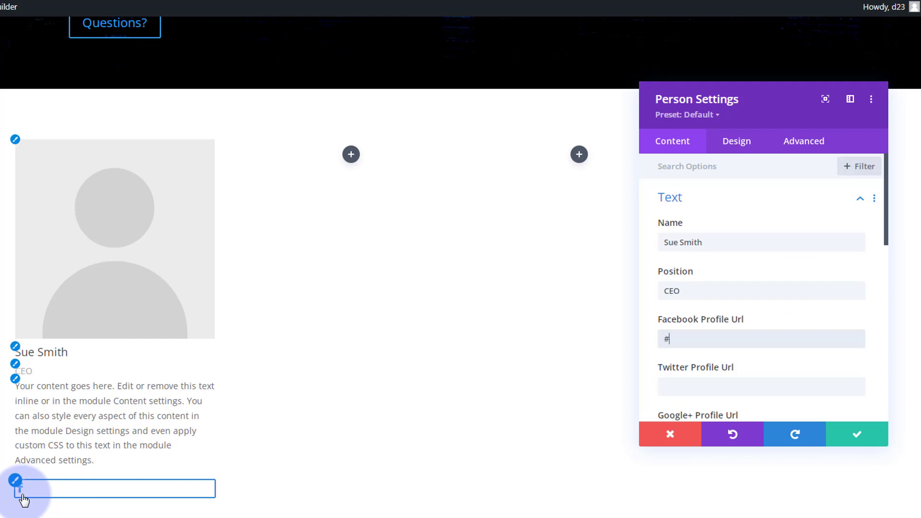
click(659, 382)
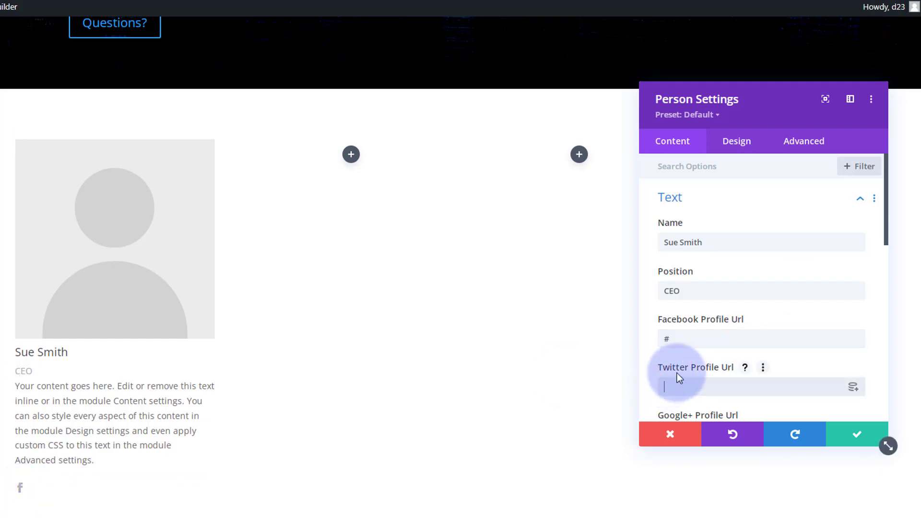
text(#)
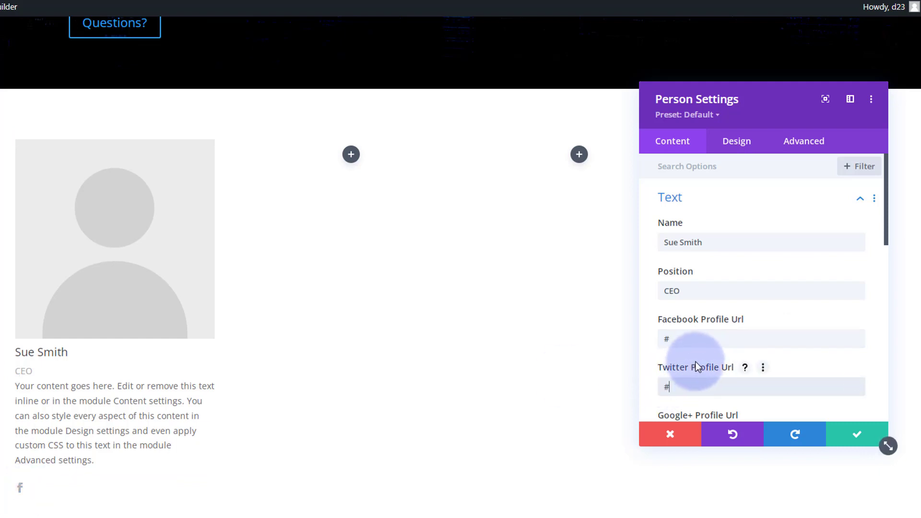
scroll(696, 361, down, 3)
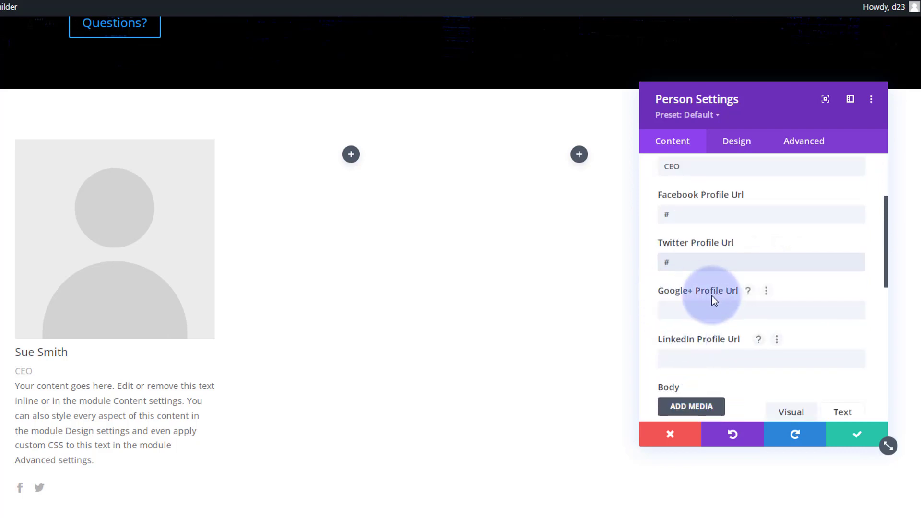
click(667, 358)
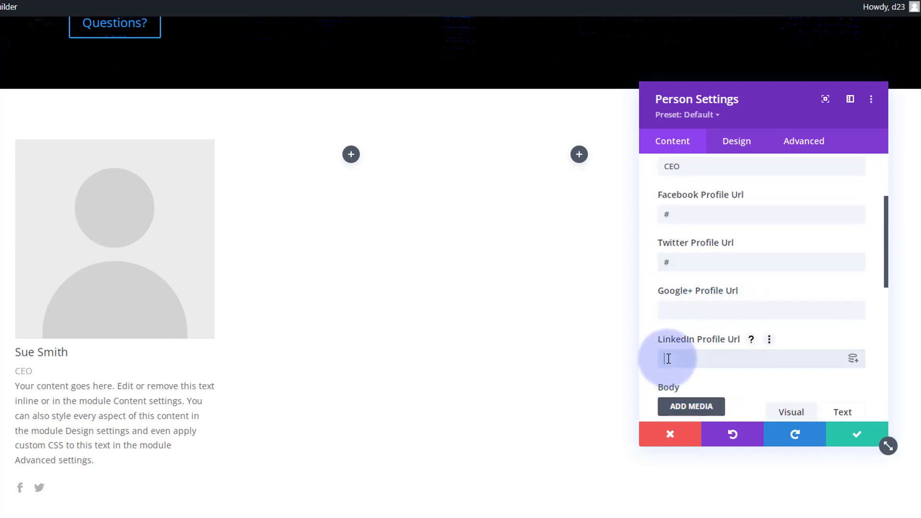
text(#)
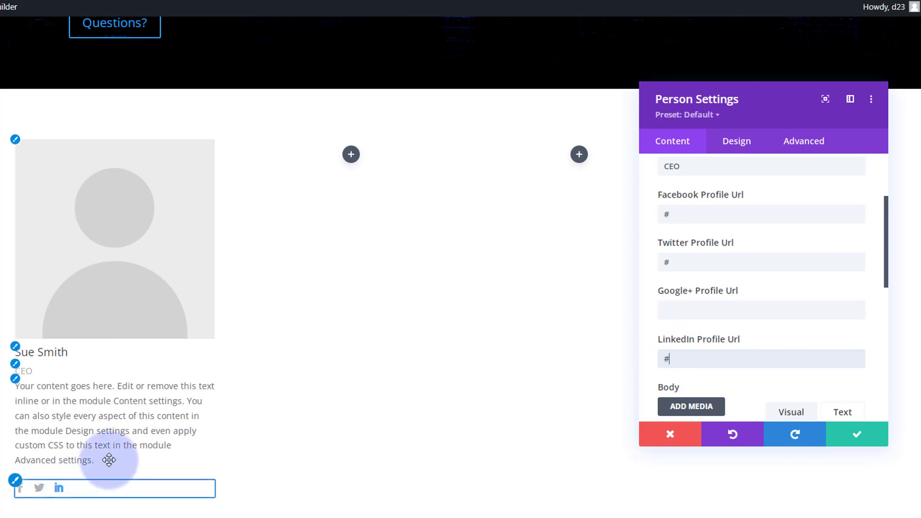
- Delete the last two sentences of the bio text
scroll(727, 325, down, 3)
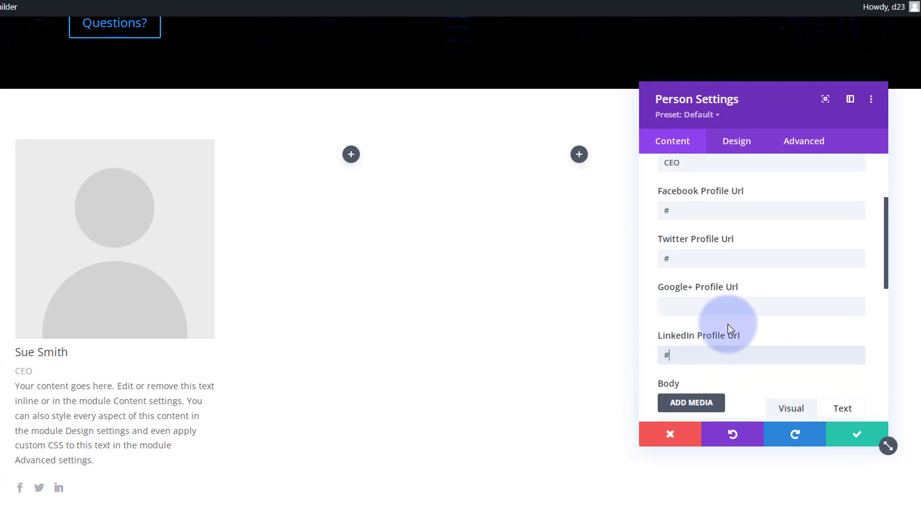
scroll(727, 324, down, 2)
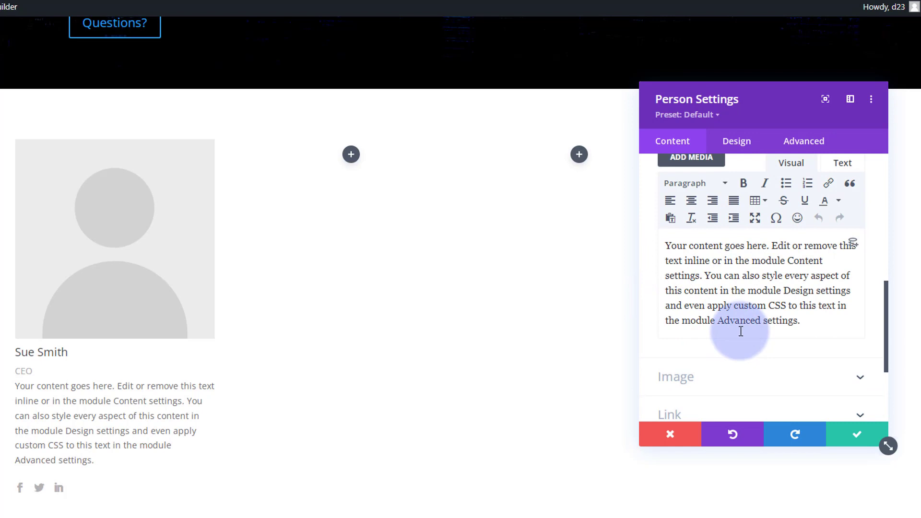
drag(705, 276, 827, 318)
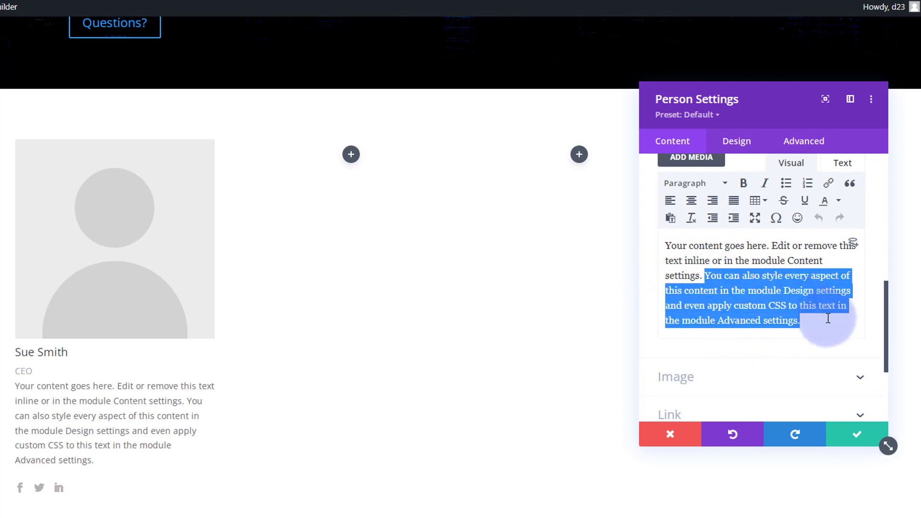
key(BackSpace)
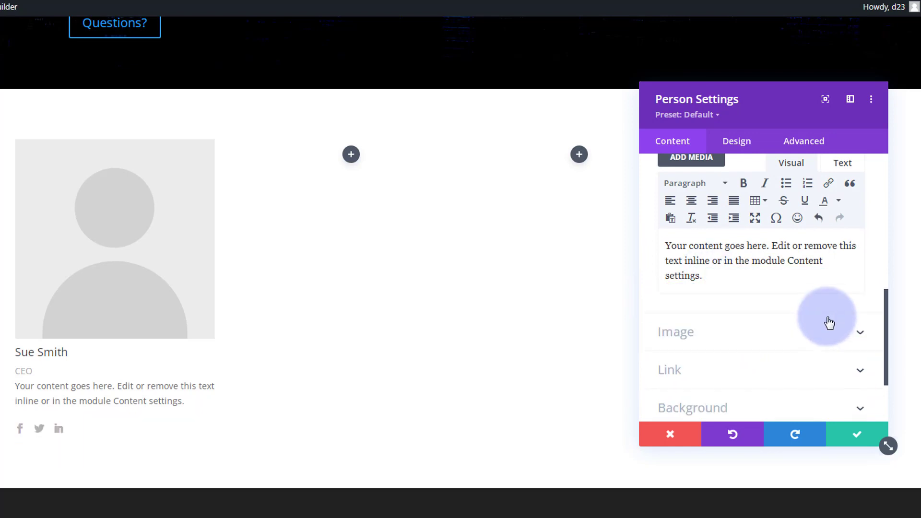
- Remove the placeholder image from the Person module
click(759, 330)
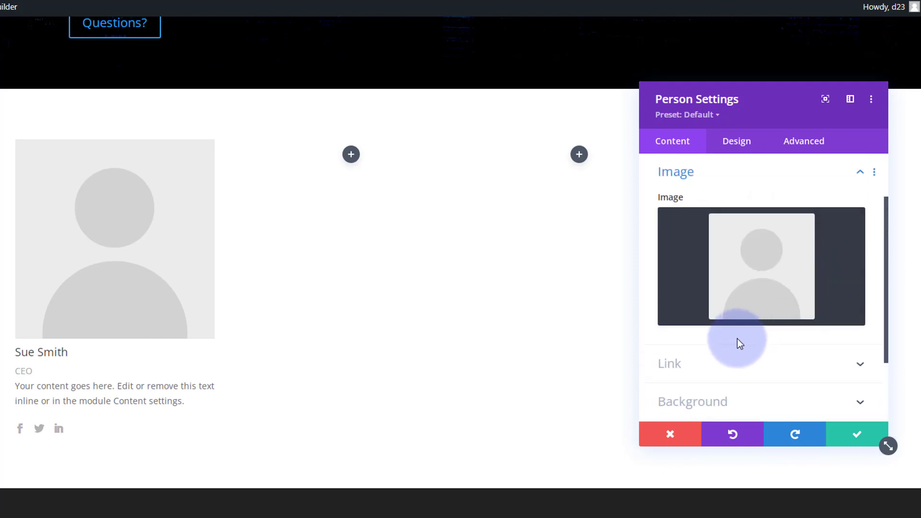
mouse_move(744, 293)
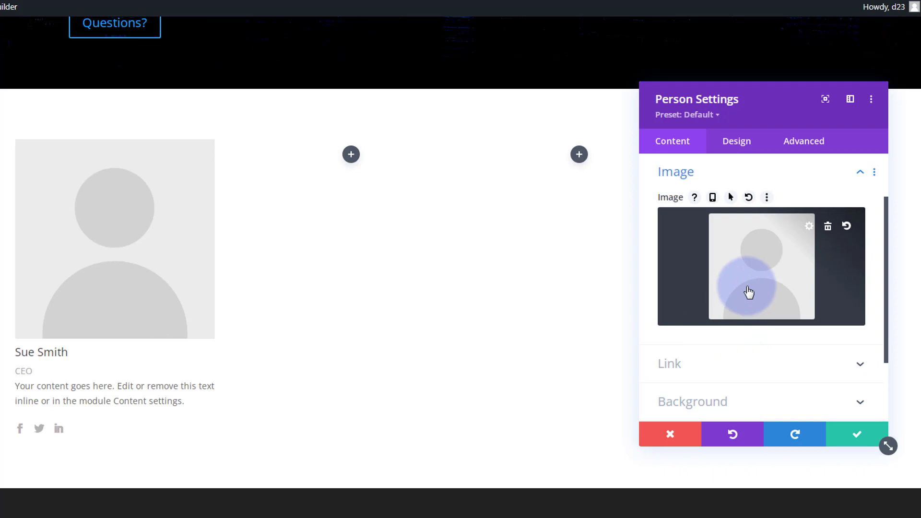
click(828, 227)
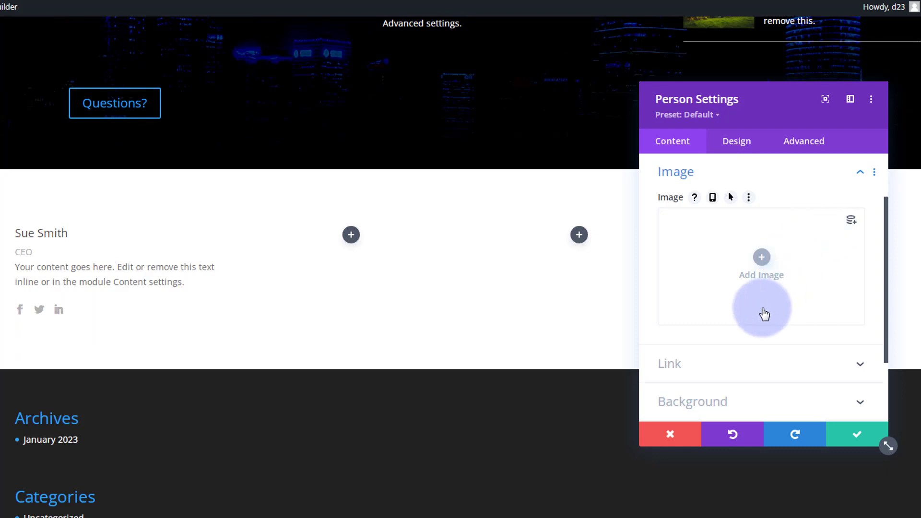
- Check the Module Link URL and Link Target, leaving the target In The Same Window
scroll(763, 366, down, 1)
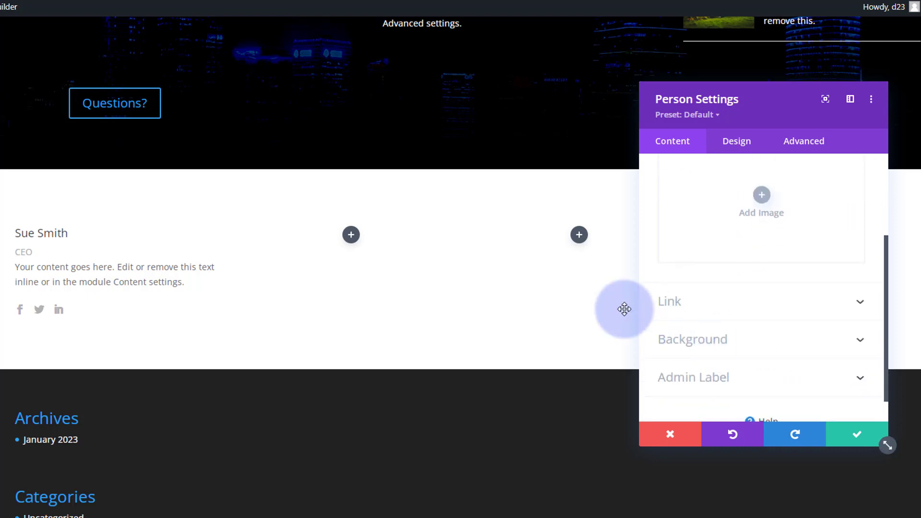
click(720, 312)
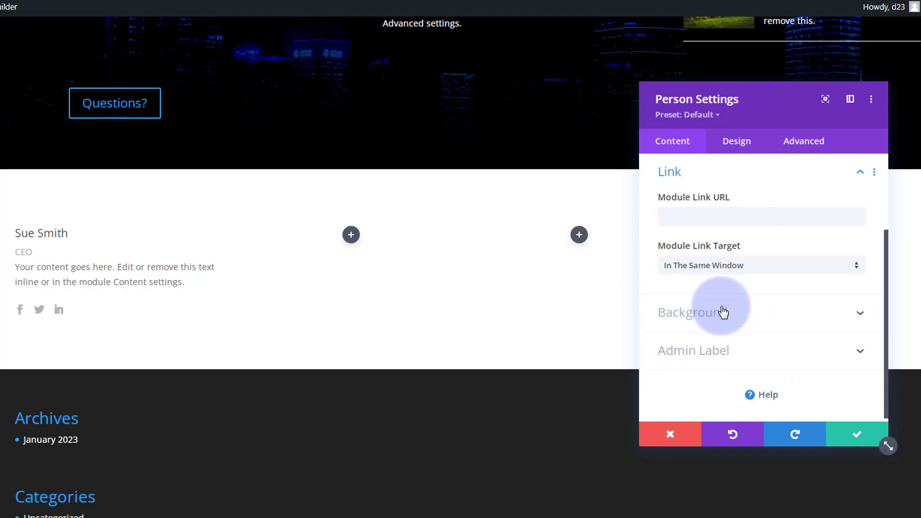
click(669, 216)
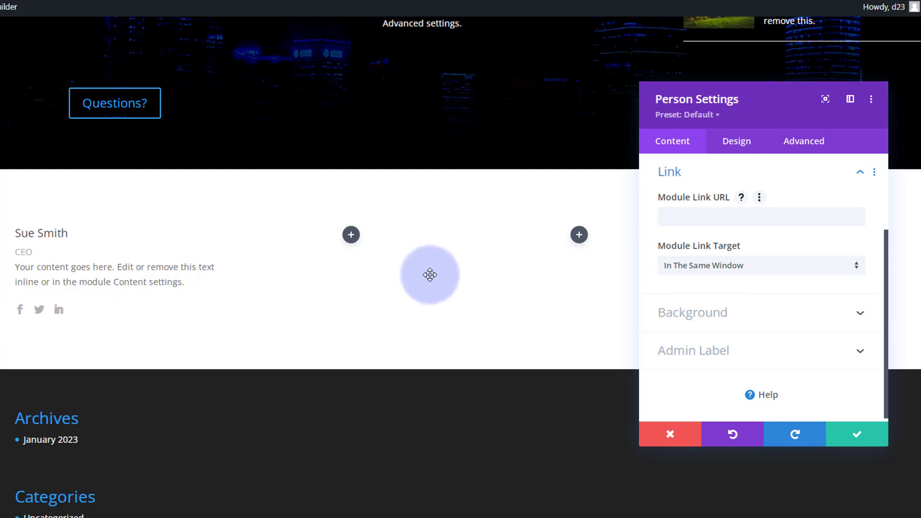
click(673, 215)
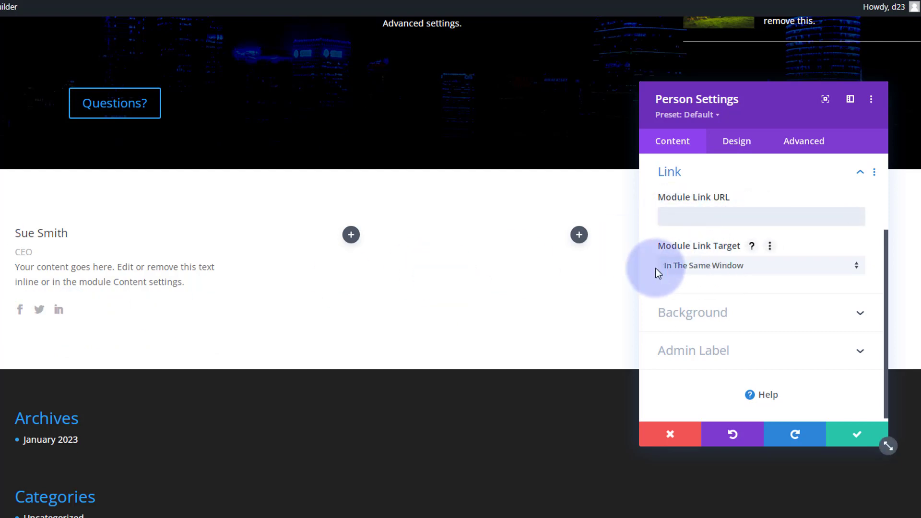
click(738, 270)
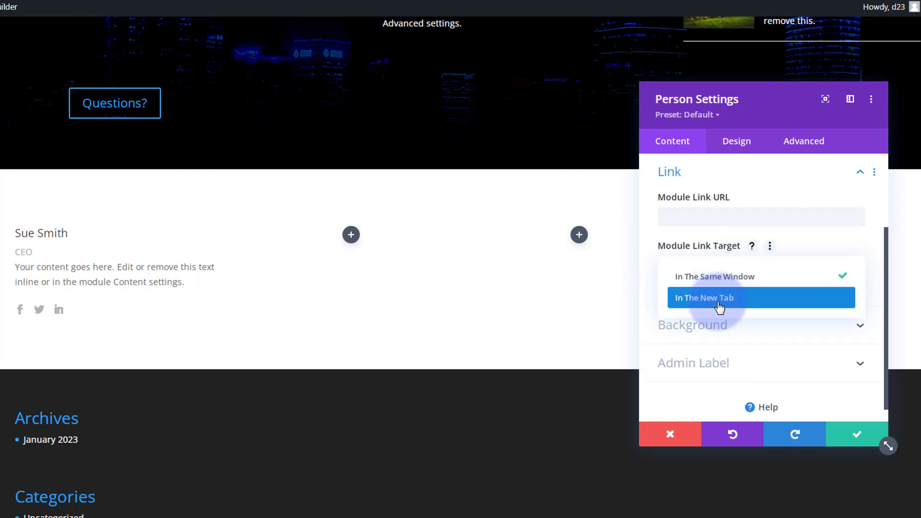
click(649, 272)
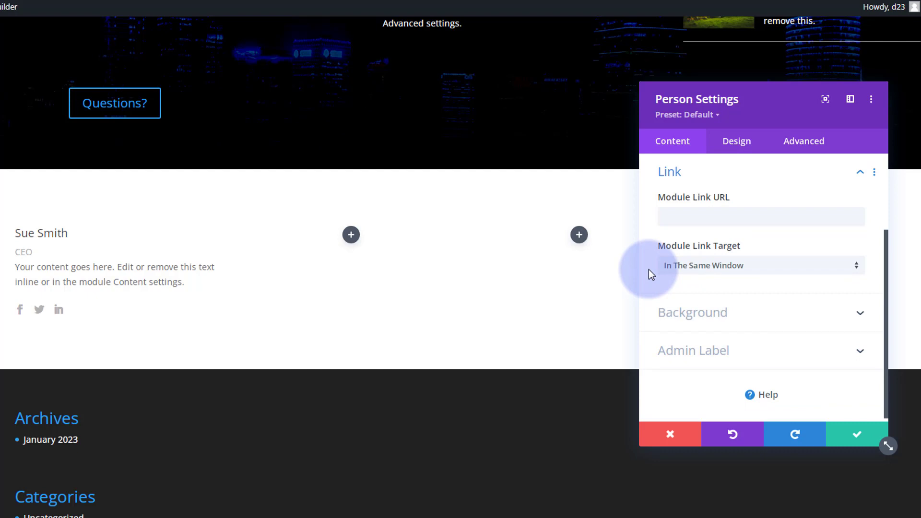
scroll(649, 267, down, 1)
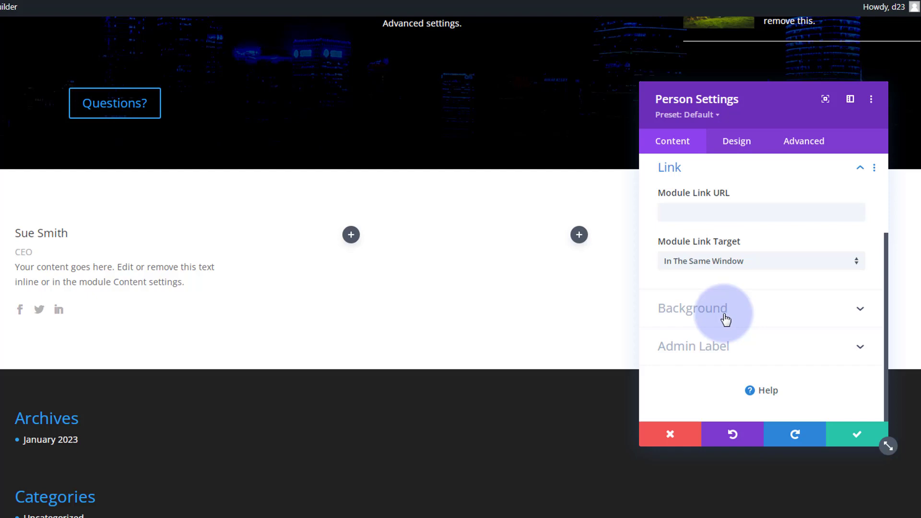
click(738, 144)
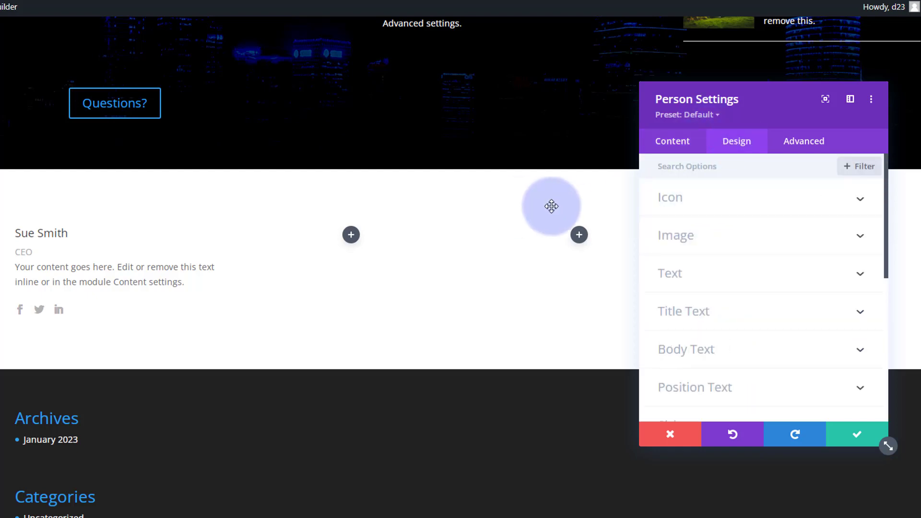
- Make the social icons blue with a custom icon font size of about 30px
click(765, 199)
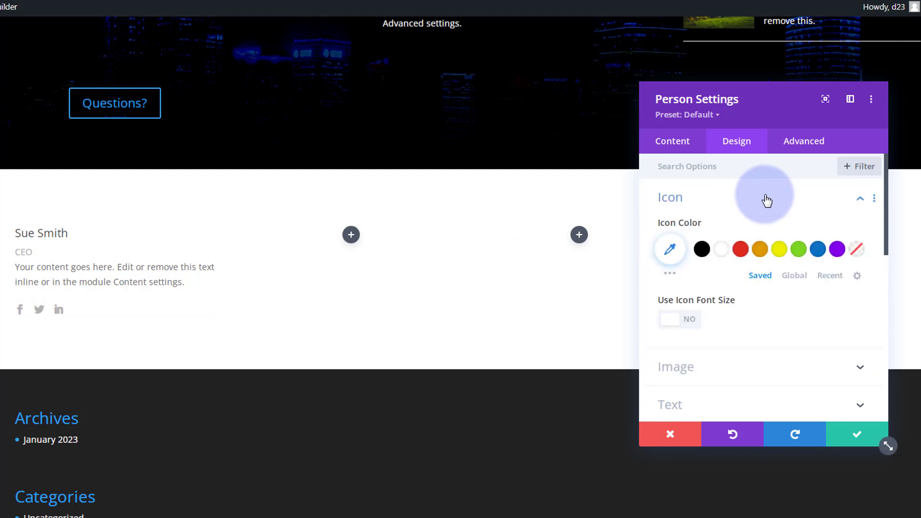
click(818, 249)
click(693, 326)
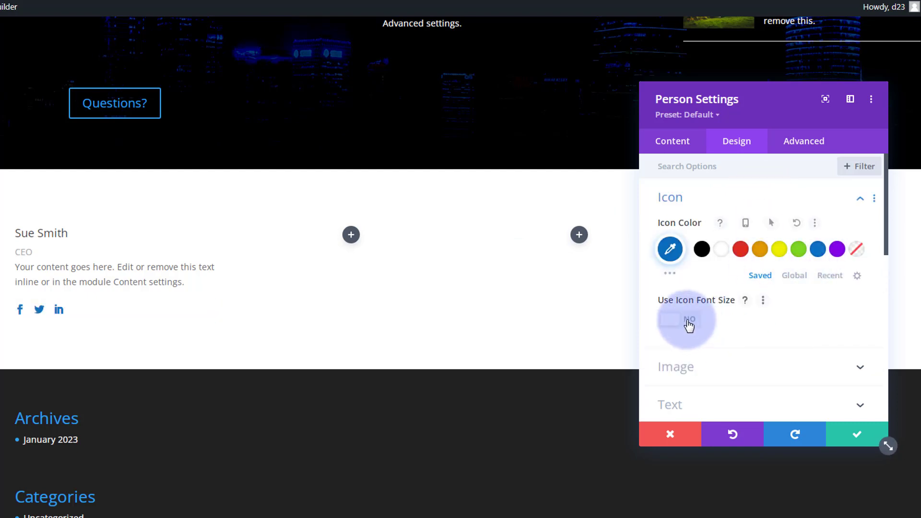
click(679, 367)
drag(682, 367, 693, 367)
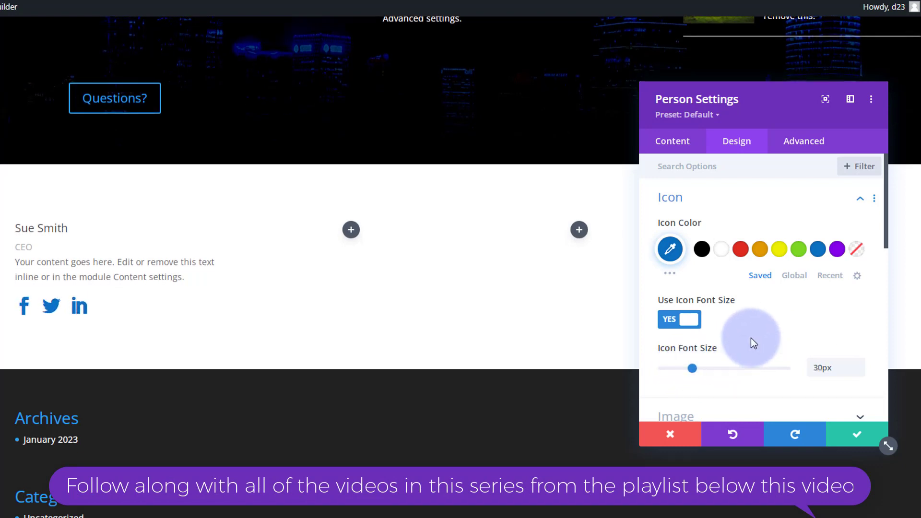
- Set the module's text alignment to centre
scroll(751, 338, down, 3)
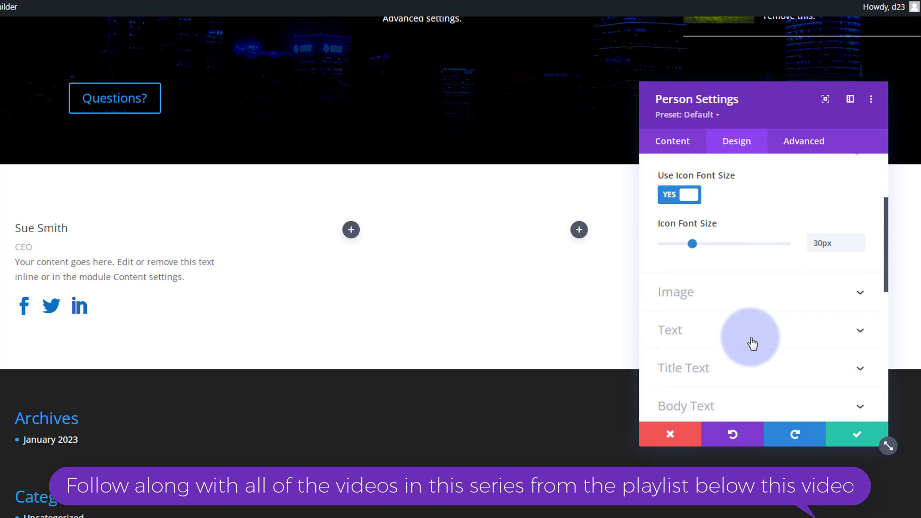
click(754, 333)
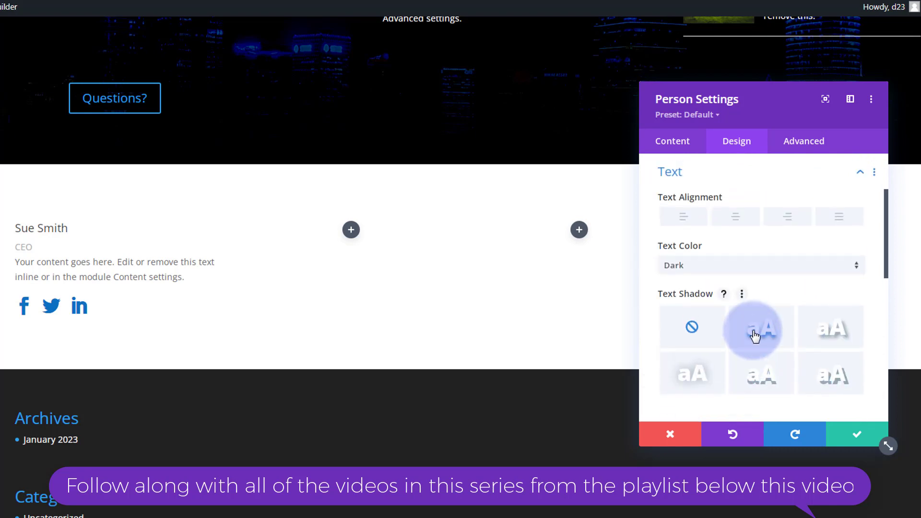
click(737, 219)
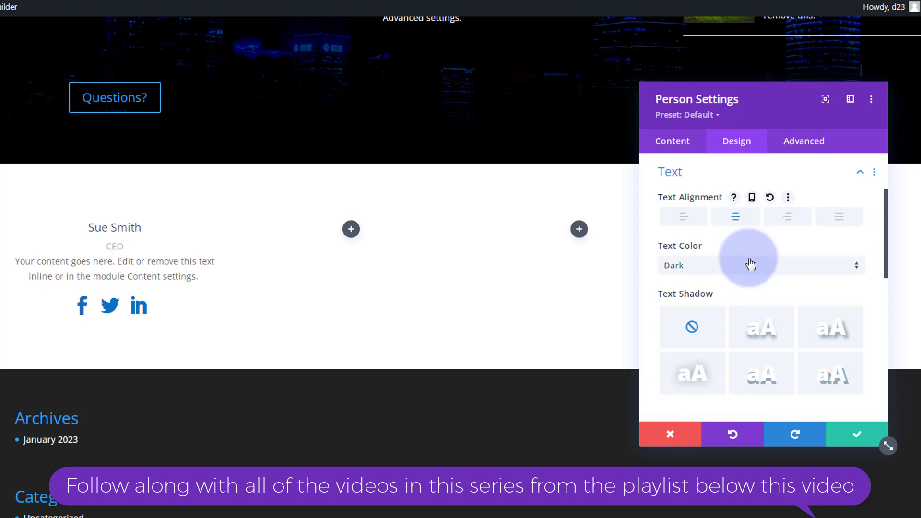
scroll(750, 263, down, 4)
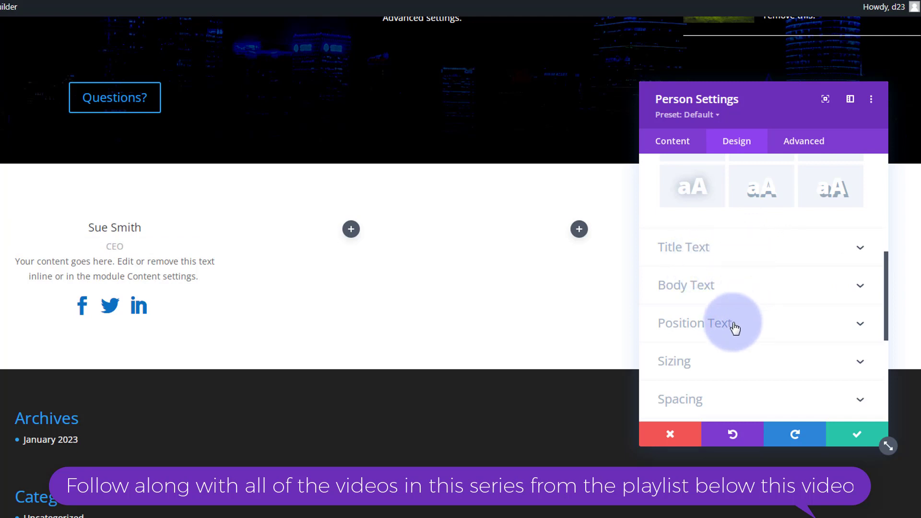
- Leave the Title Text font at Default and scroll down to the Sizing options
click(747, 256)
scroll(749, 257, up, 1)
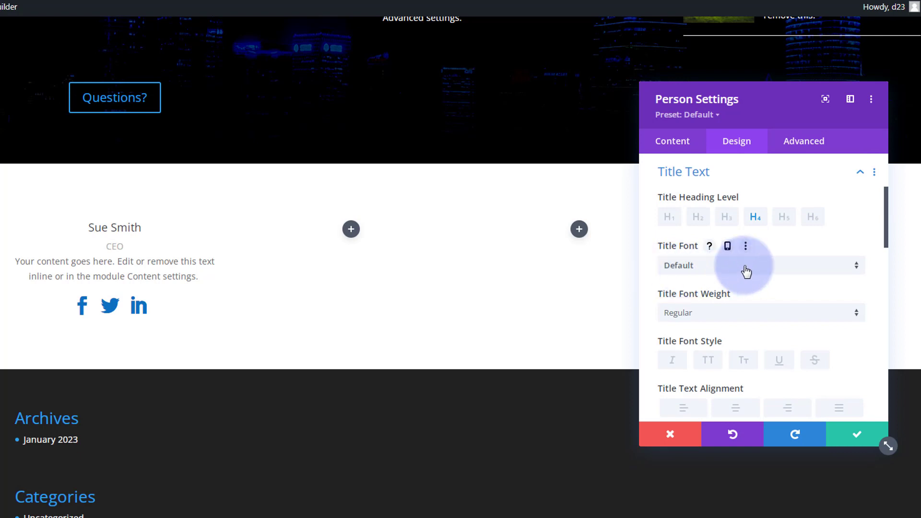
click(746, 271)
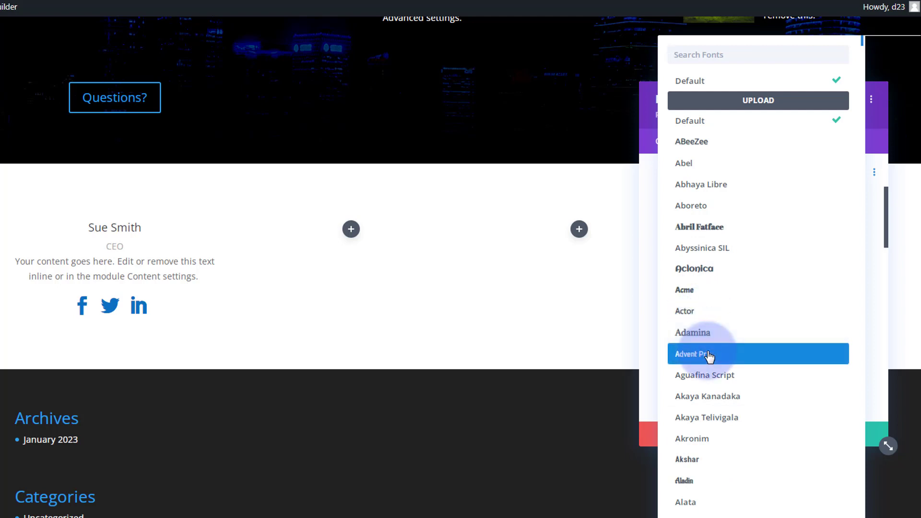
click(652, 178)
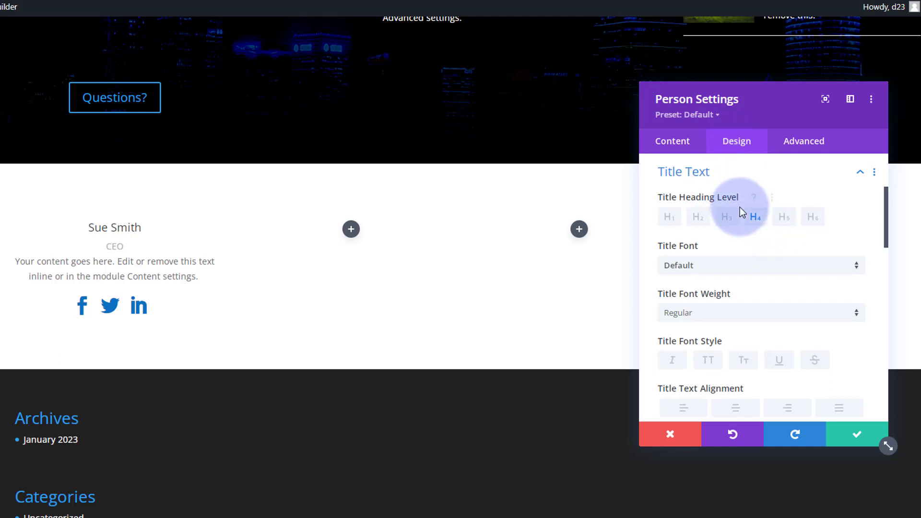
scroll(740, 207, down, 3)
scroll(739, 207, down, 8)
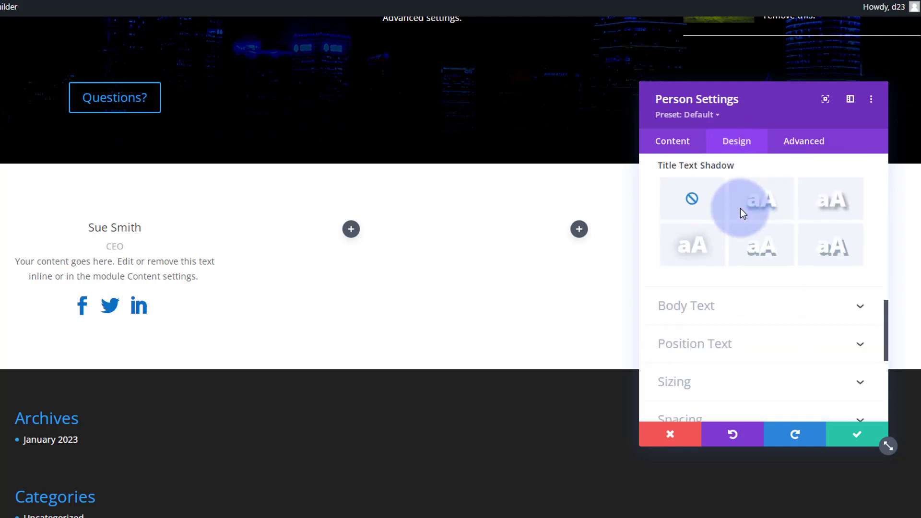
scroll(741, 209, down, 5)
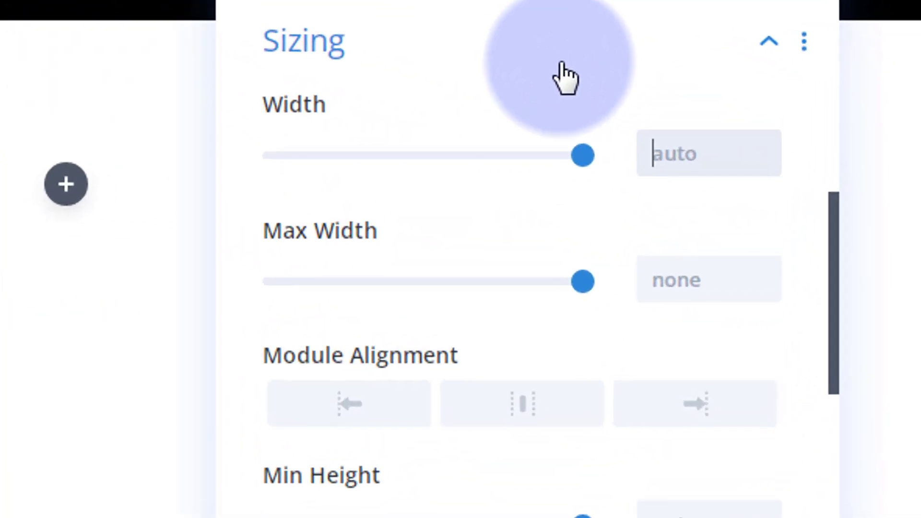
- Set the Person module's Width and Height both to 320px
text(320)
text(%)
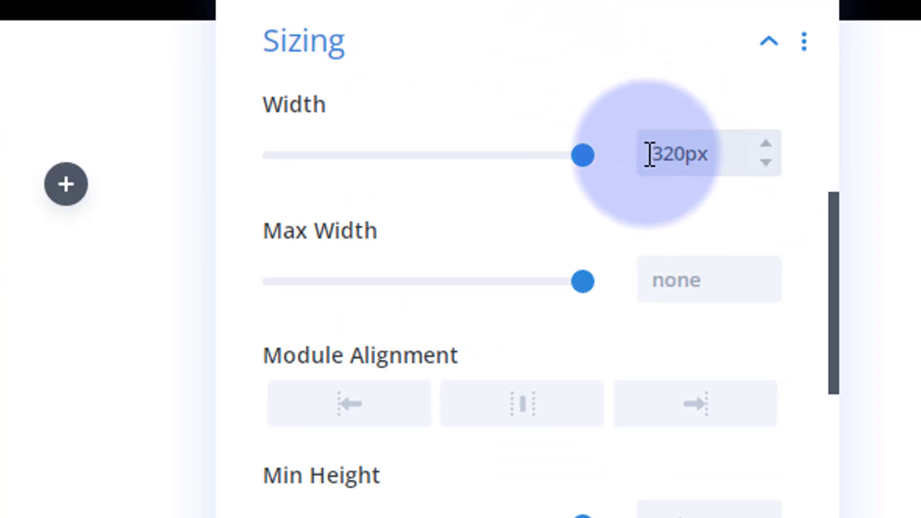
drag(650, 152, 712, 152)
key(ctrl+c)
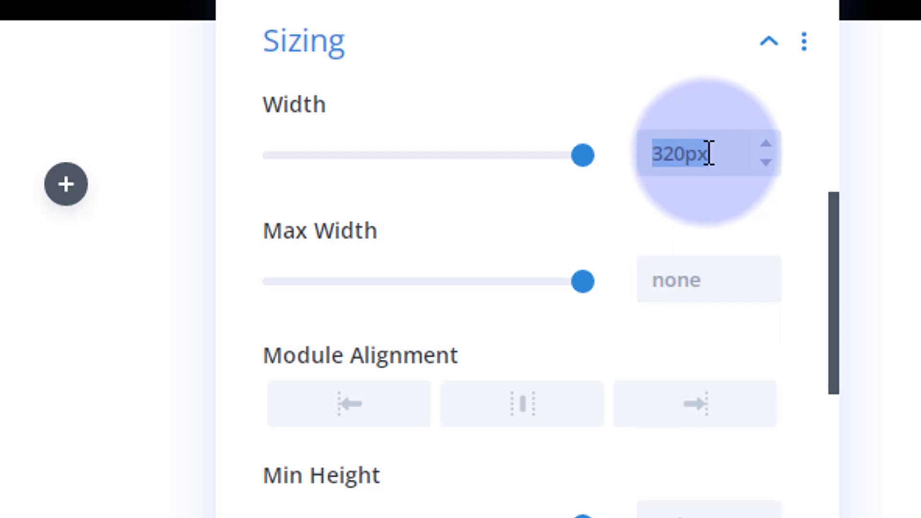
scroll(596, 358, down, 4)
scroll(339, 339, down, 2)
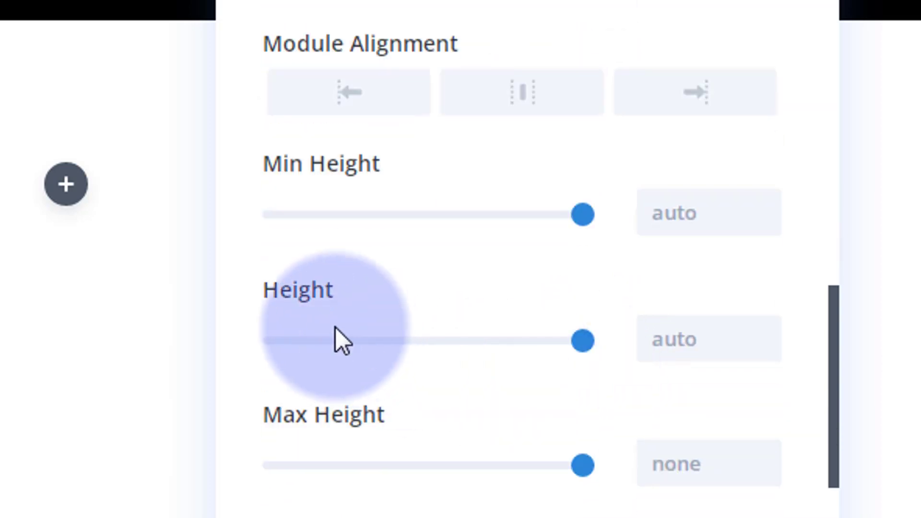
click(686, 335)
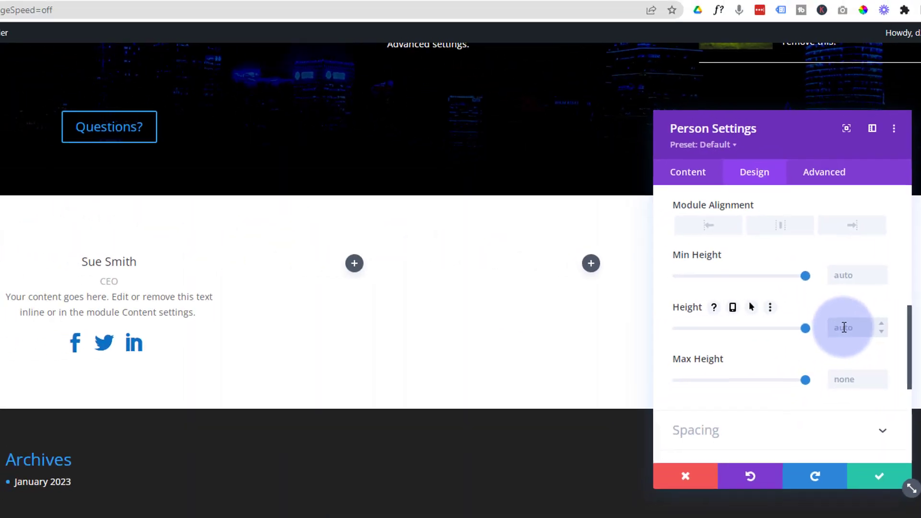
key(ctrl+v)
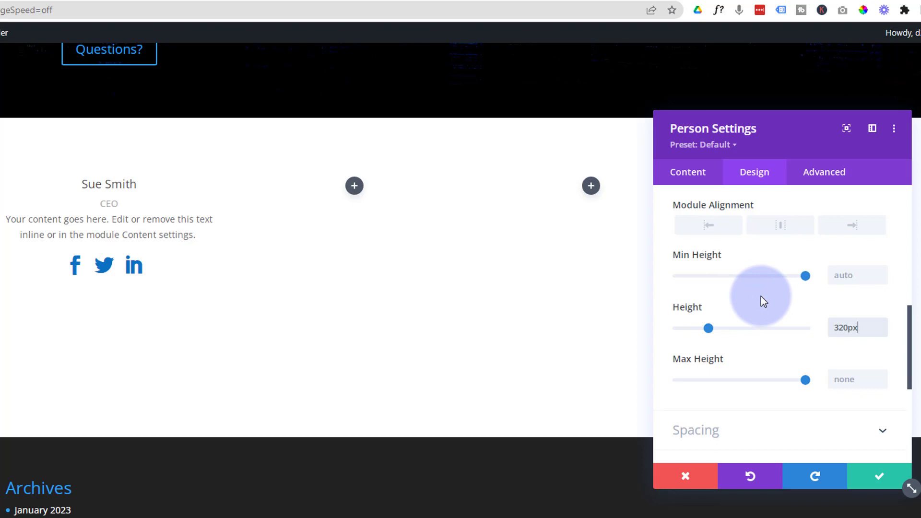
scroll(761, 295, up, 6)
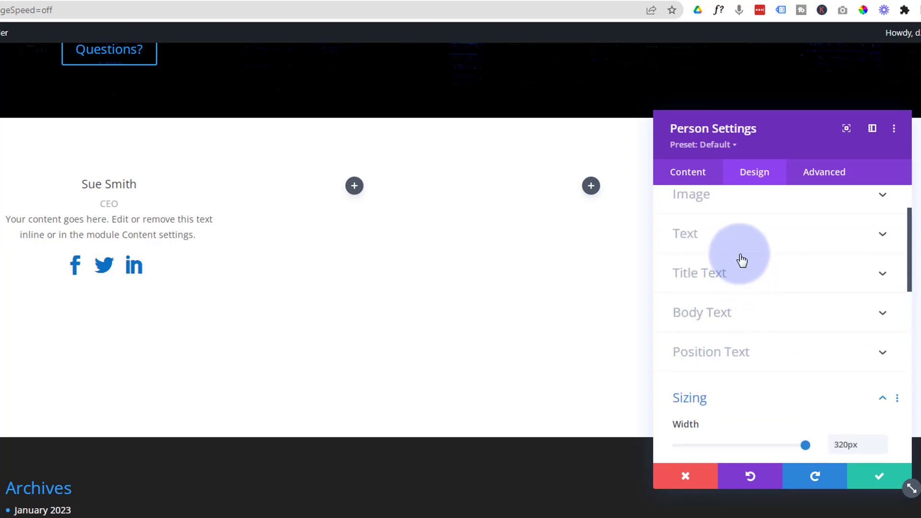
- Set the module's Text Color to Light
click(746, 240)
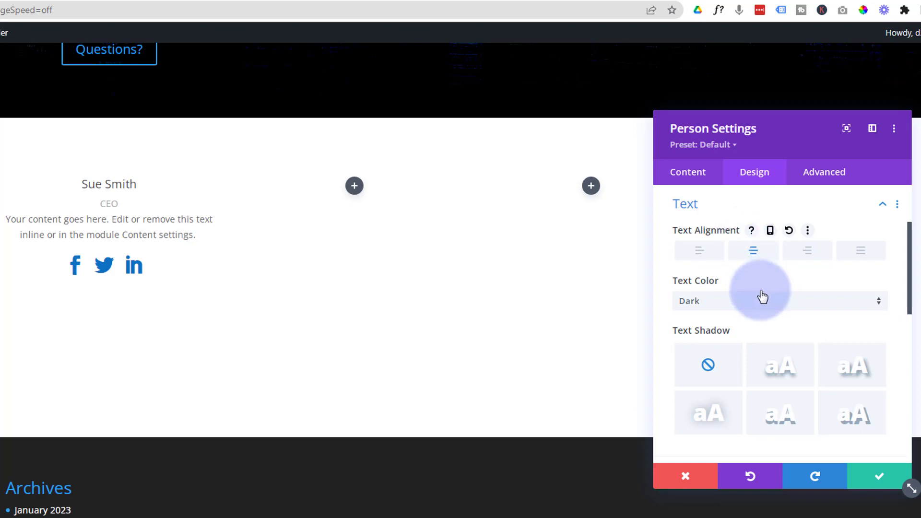
click(706, 309)
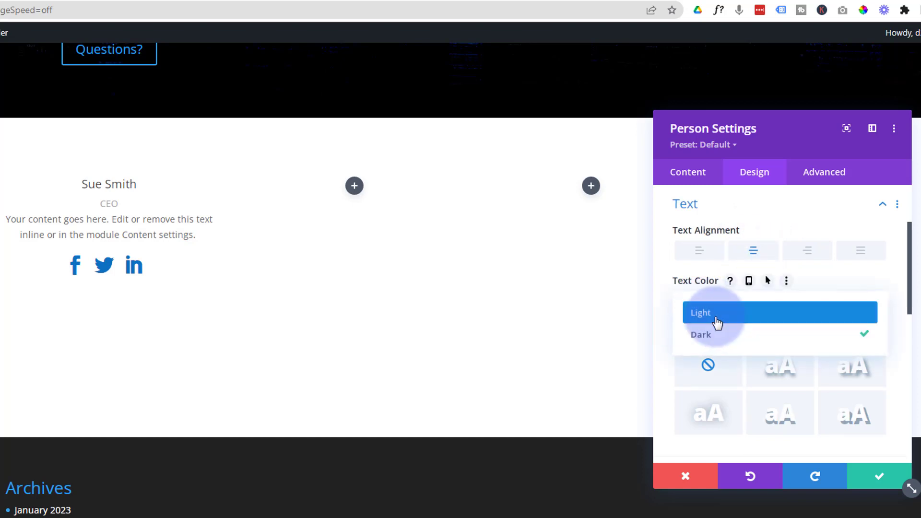
click(717, 316)
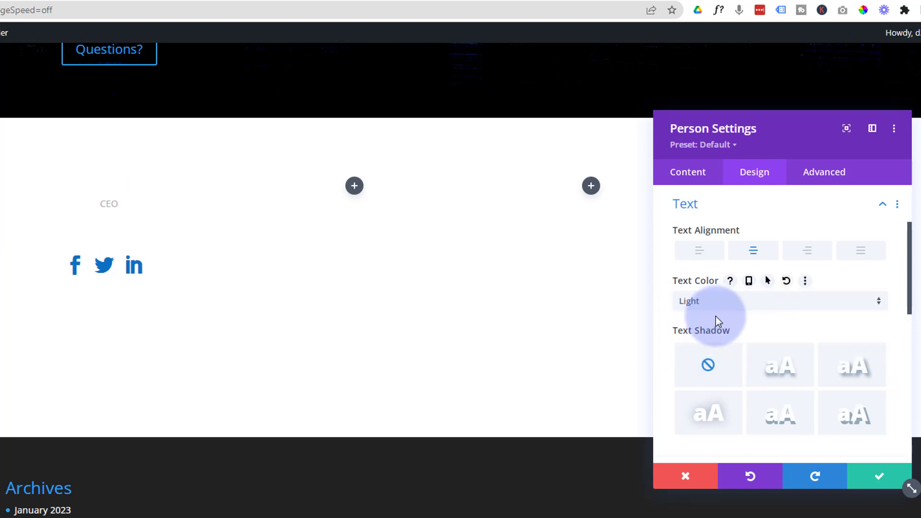
scroll(717, 317, down, 3)
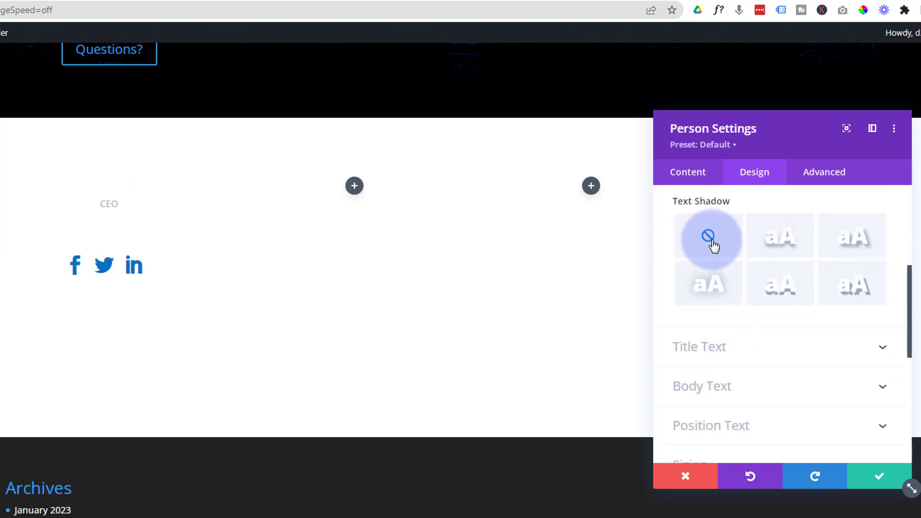
- Give the module a solid black #000000 background
click(689, 178)
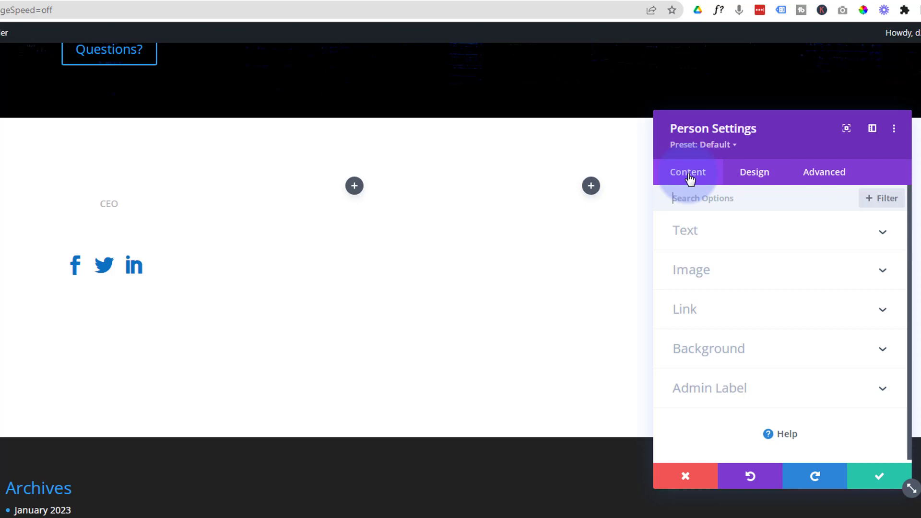
drag(842, 136, 353, 151)
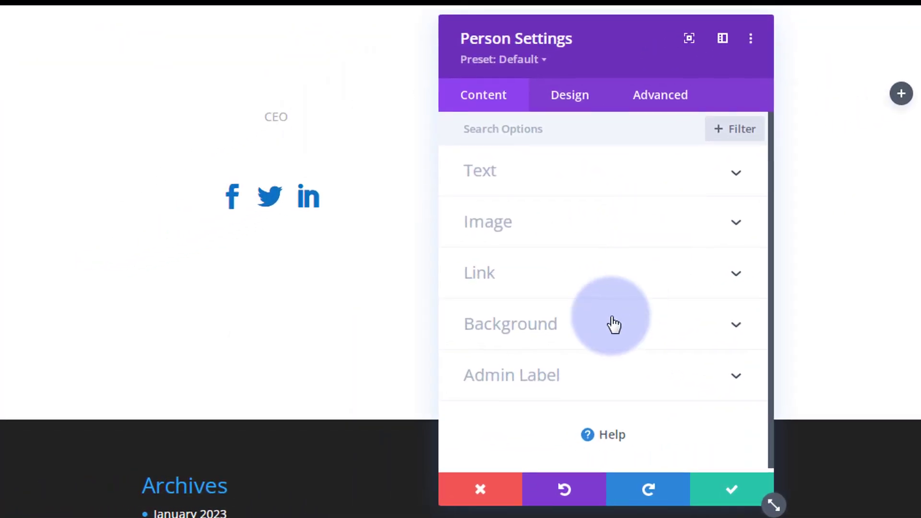
click(613, 324)
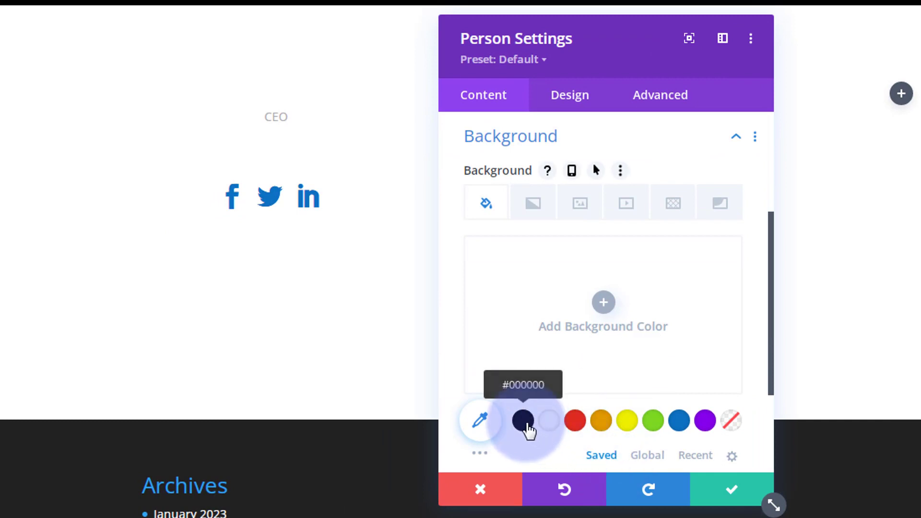
click(523, 421)
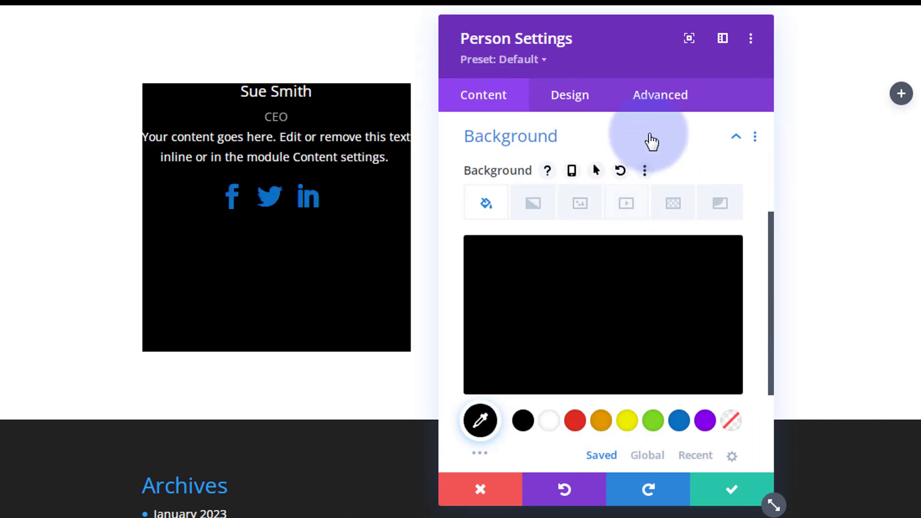
drag(640, 52, 737, 57)
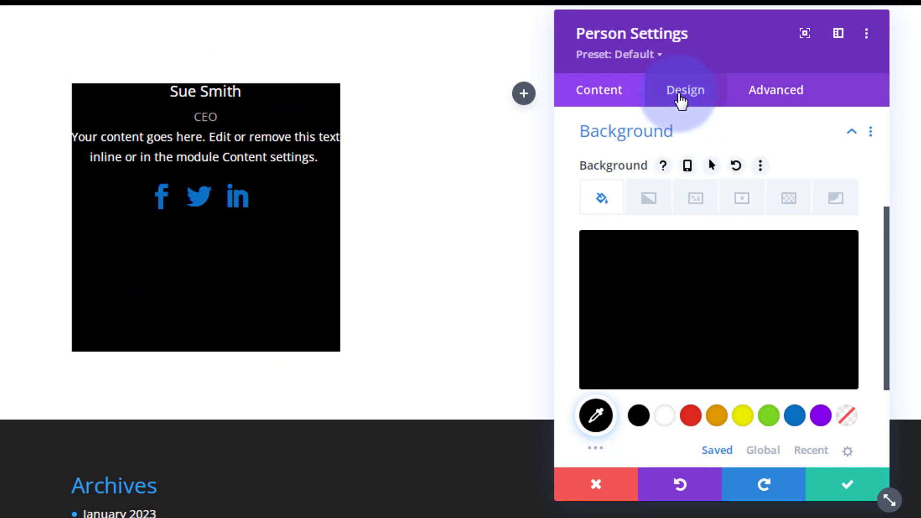
- Set the linked top and bottom padding to 25px
click(683, 91)
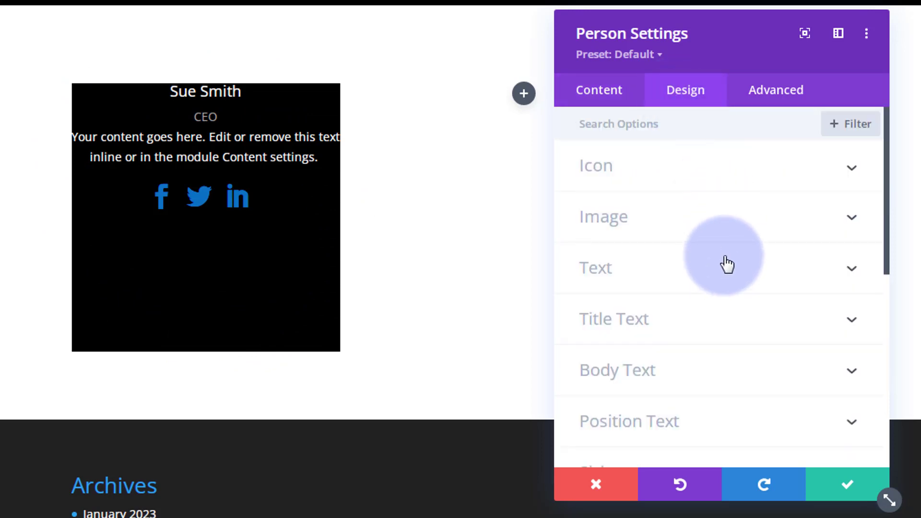
scroll(727, 263, down, 5)
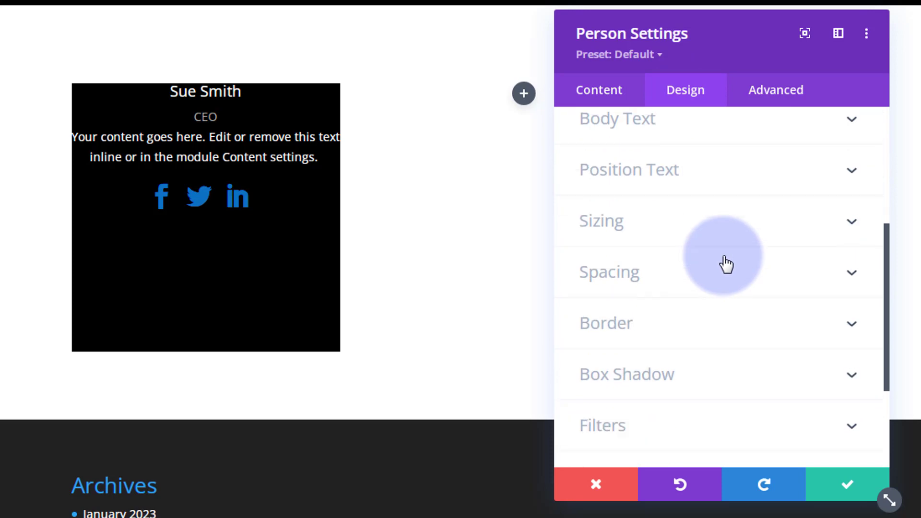
click(727, 265)
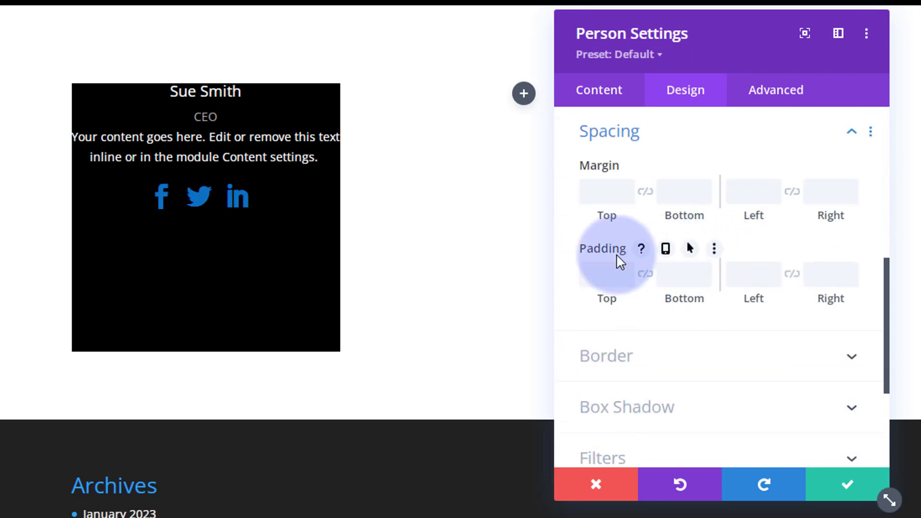
click(596, 271)
click(619, 201)
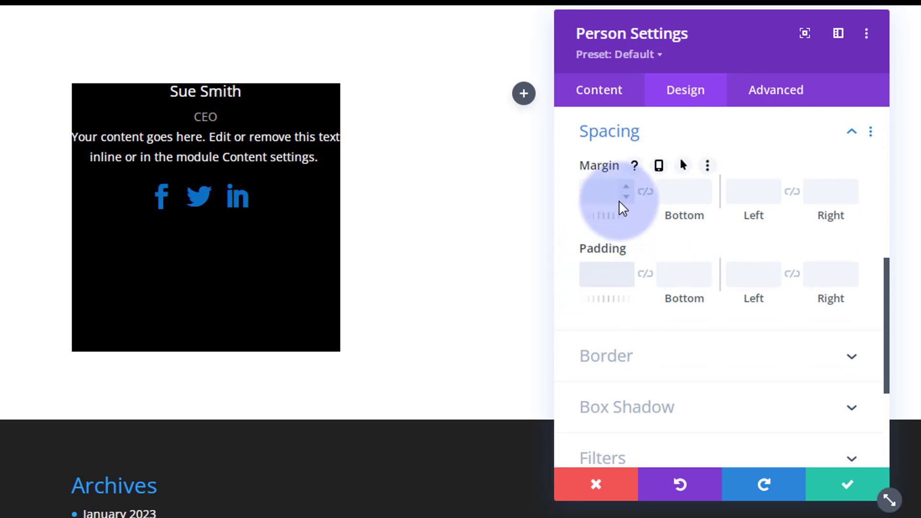
text(25px)
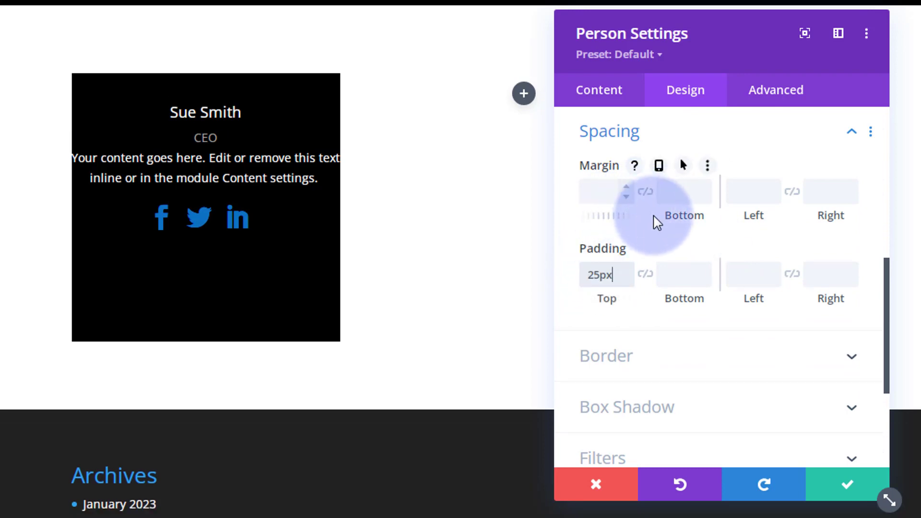
click(645, 273)
- Set left and right padding to 25px, then unlink and change top padding to 50px
click(727, 276)
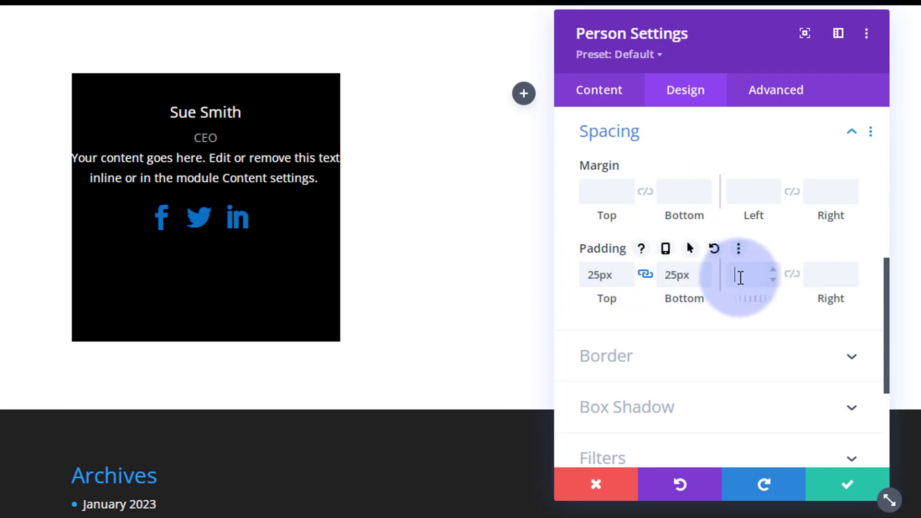
text(25)
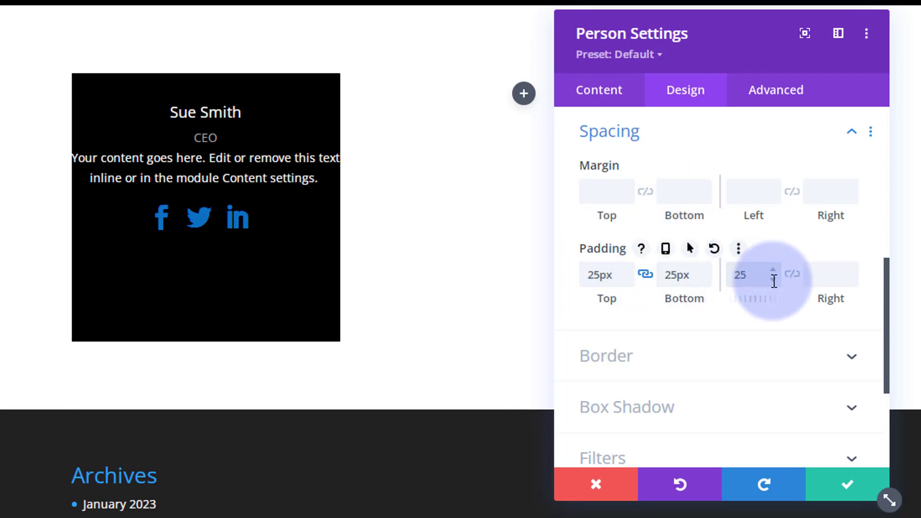
text(px)
click(791, 274)
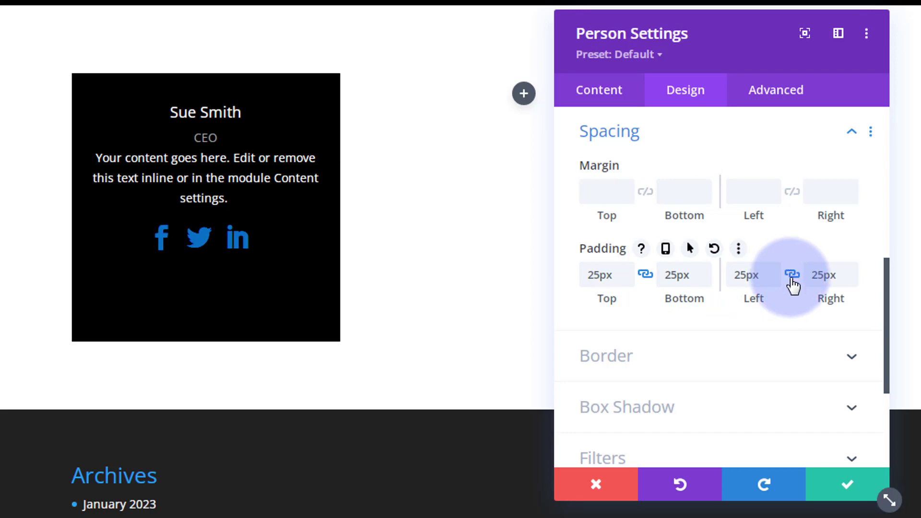
click(828, 276)
click(809, 278)
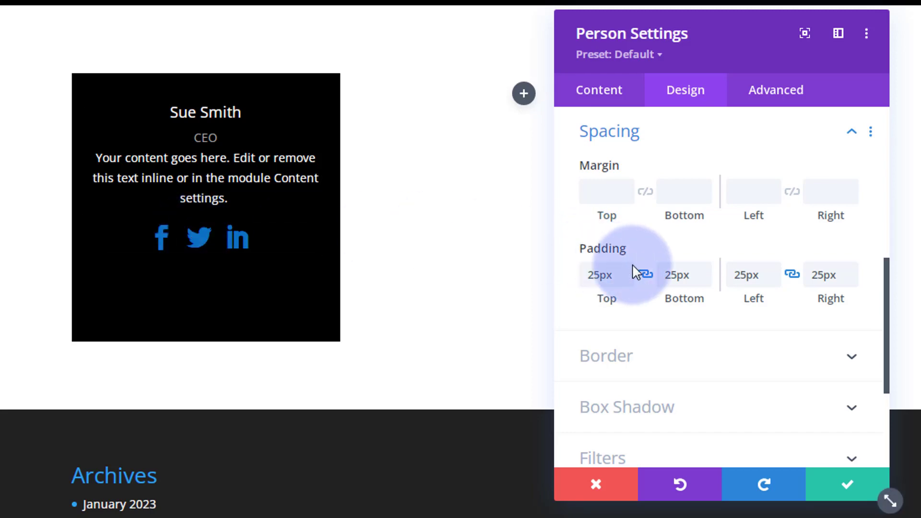
click(645, 273)
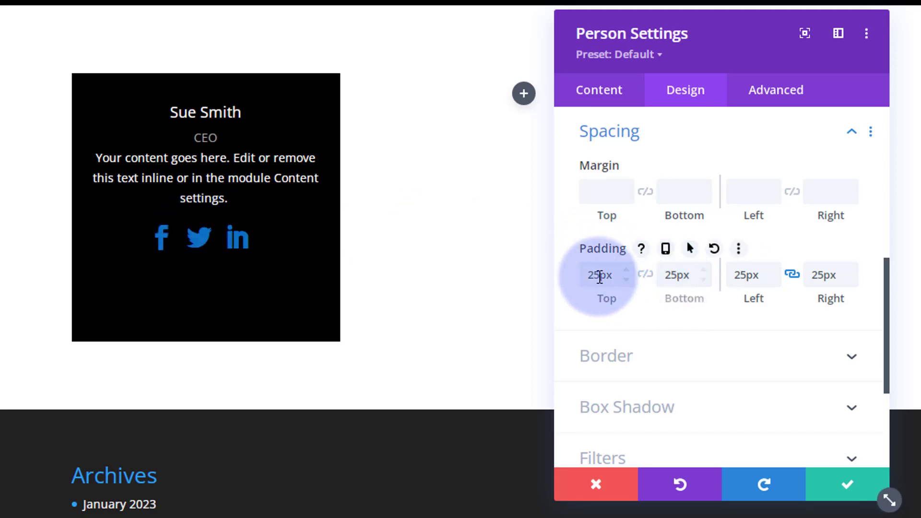
drag(585, 274, 600, 275)
text(50)
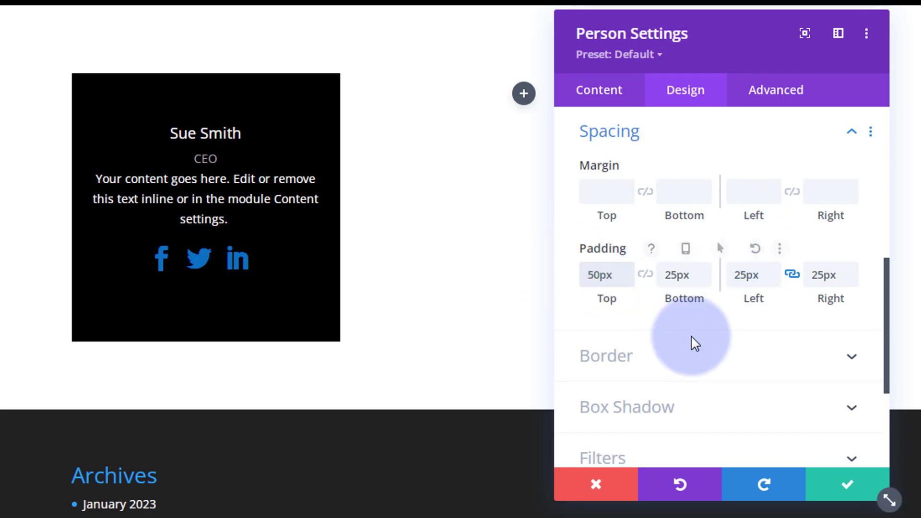
- Enter 50% in the linked Rounded Corners field under Border
click(712, 357)
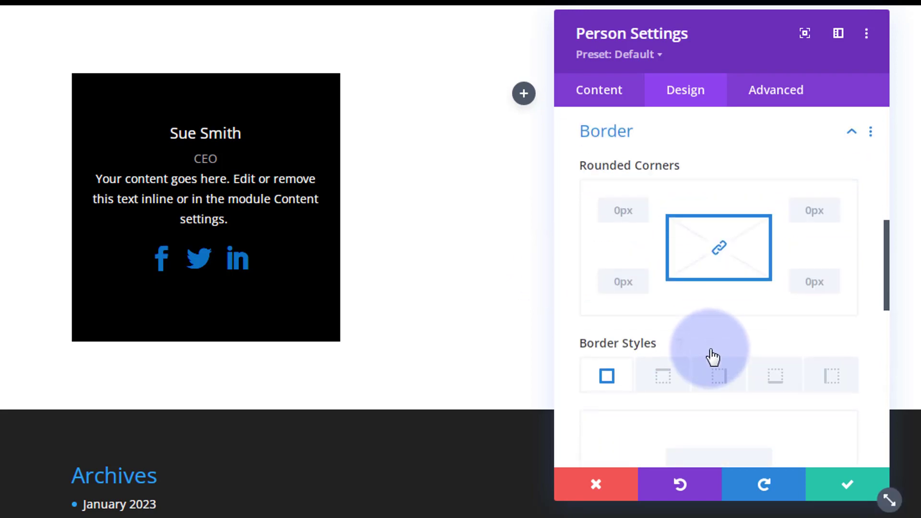
click(623, 210)
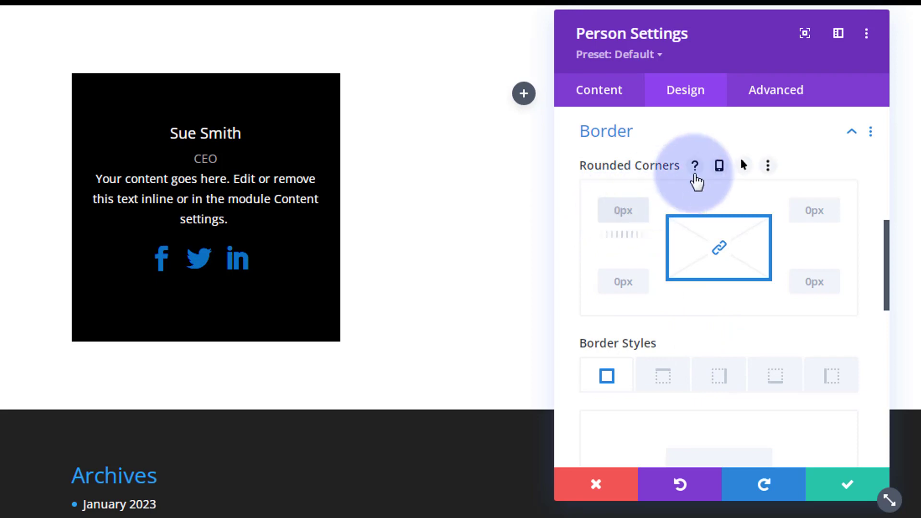
text(50%)
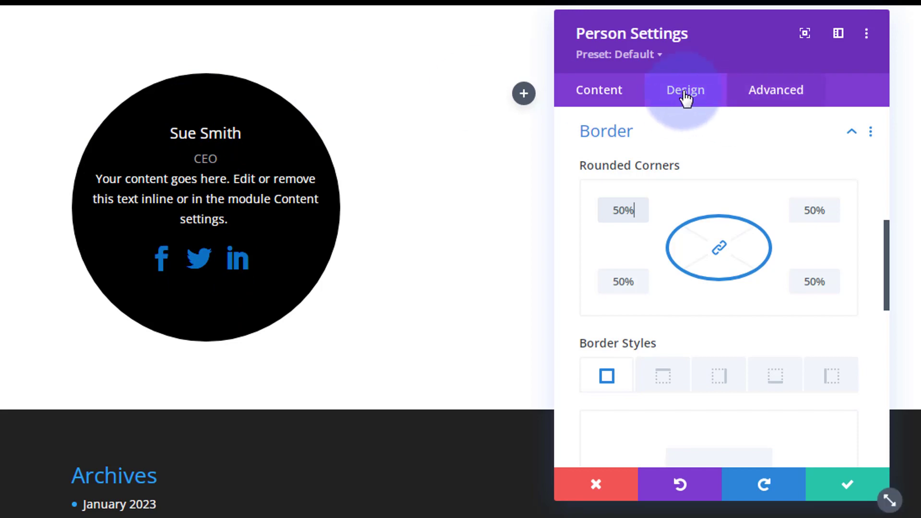
- Set the Person card's Filters opacity to 0% for its normal state
scroll(720, 209, down, 12)
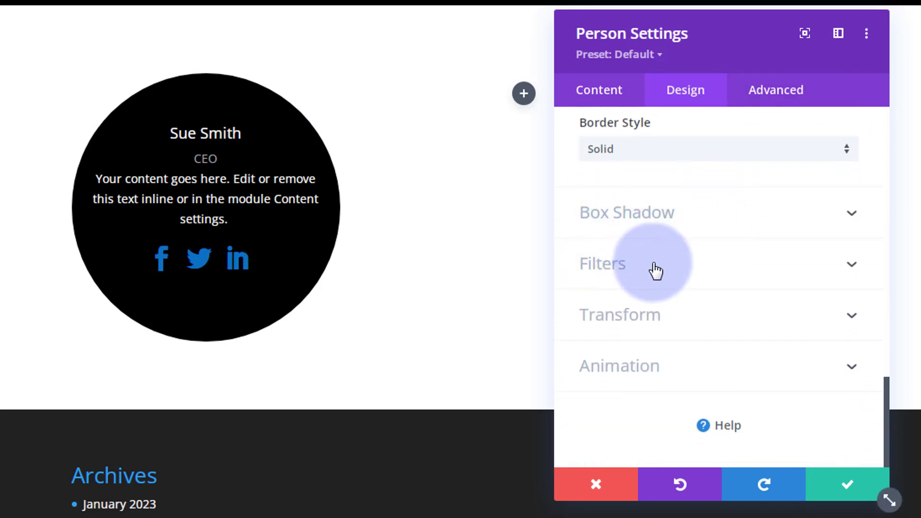
click(700, 273)
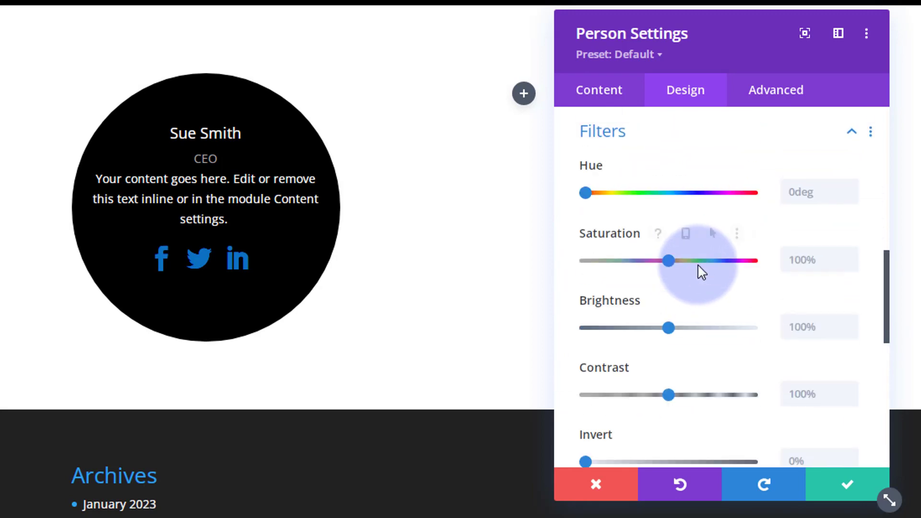
scroll(690, 247, down, 2)
scroll(690, 246, down, 5)
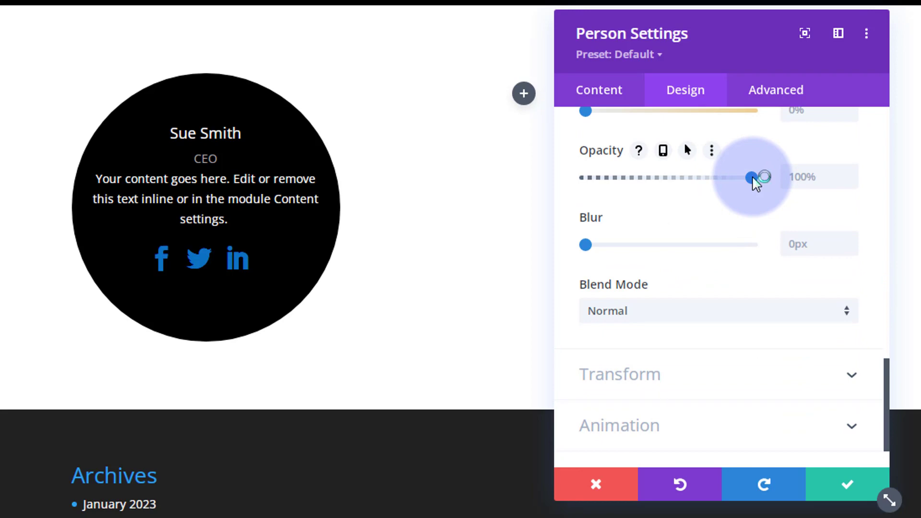
drag(753, 178, 566, 178)
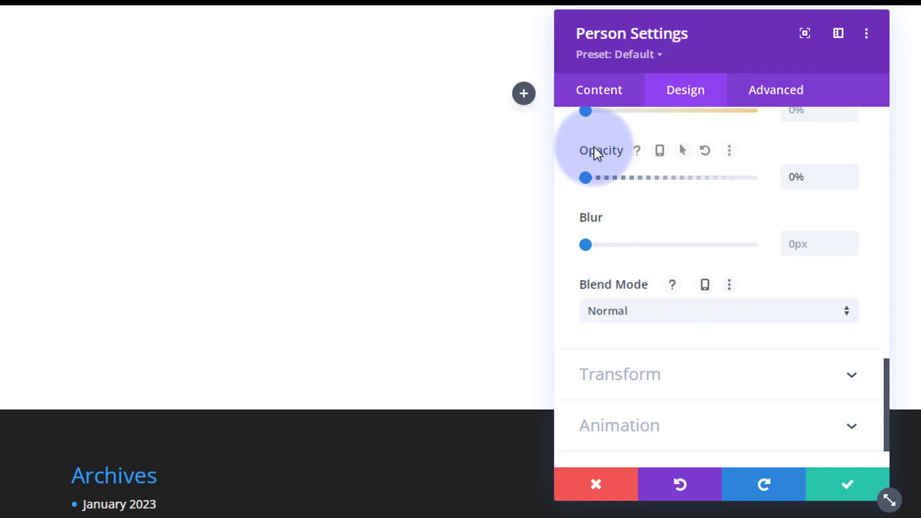
- Enable hover options and set the card's Hover opacity to 100%
click(687, 151)
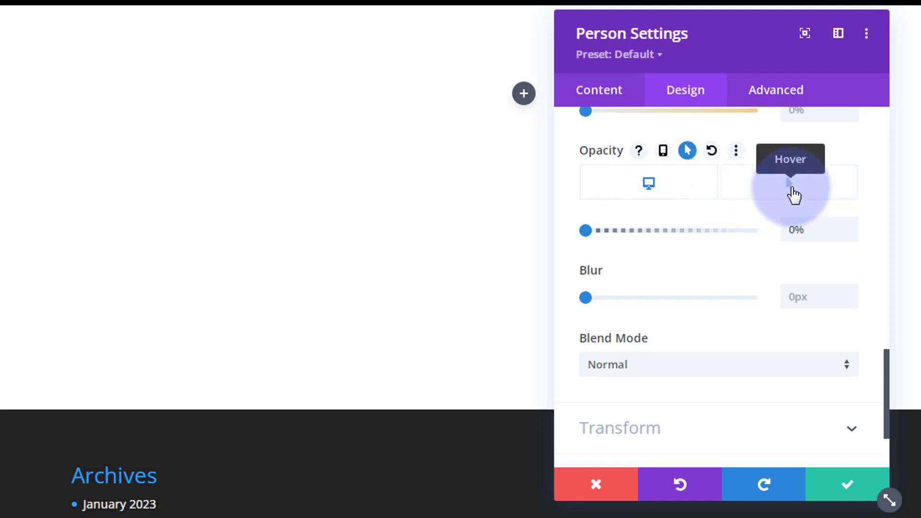
click(792, 193)
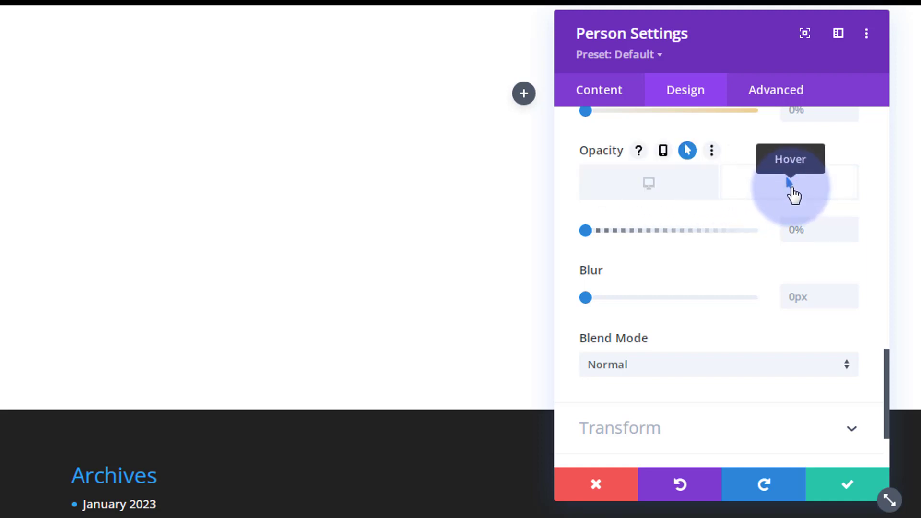
click(587, 231)
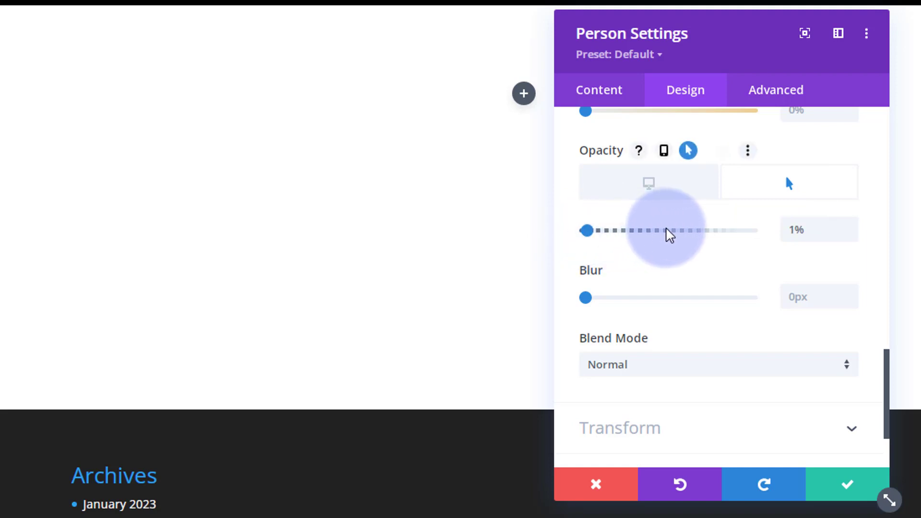
drag(666, 230, 769, 231)
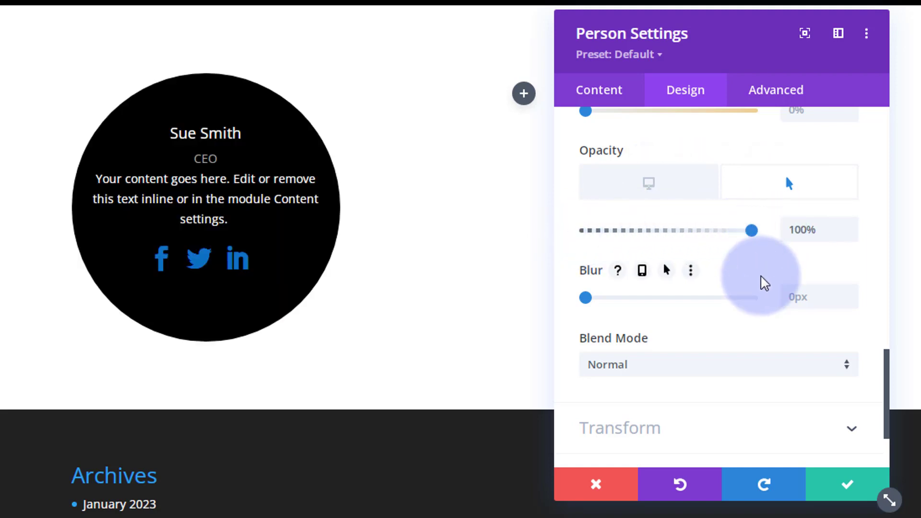
click(645, 189)
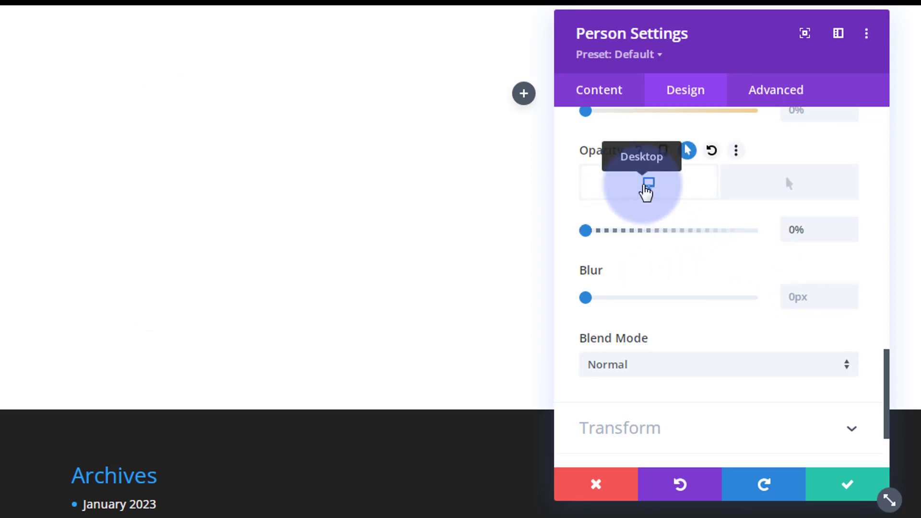
click(786, 194)
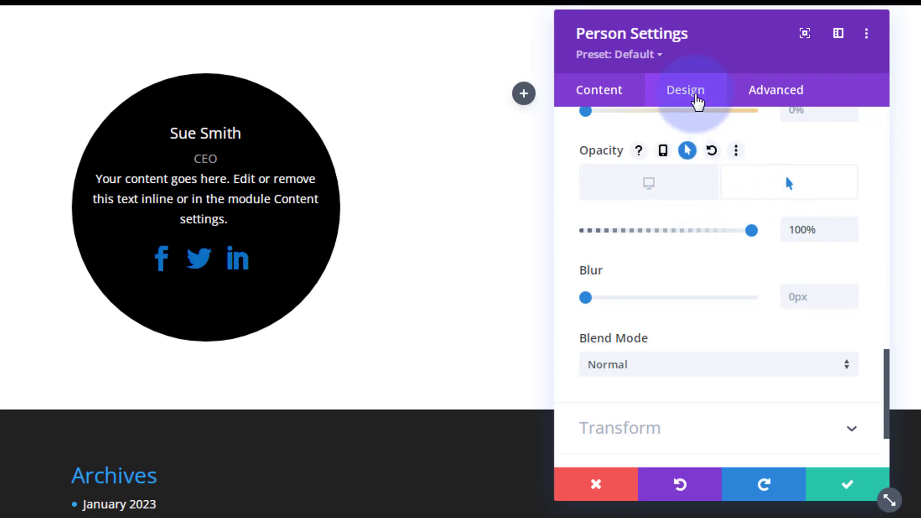
- Give the card's transition an 850ms duration and Ease-In-Out speed curve, then save the module
click(796, 94)
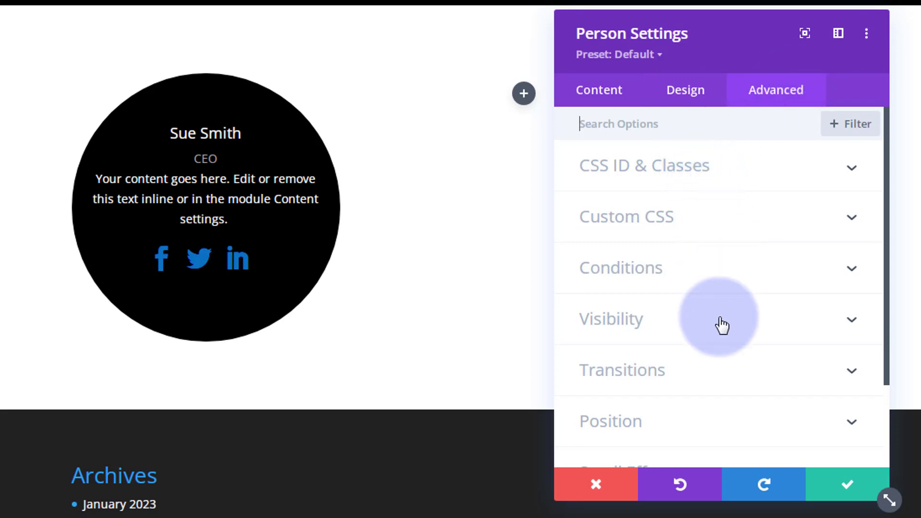
click(722, 368)
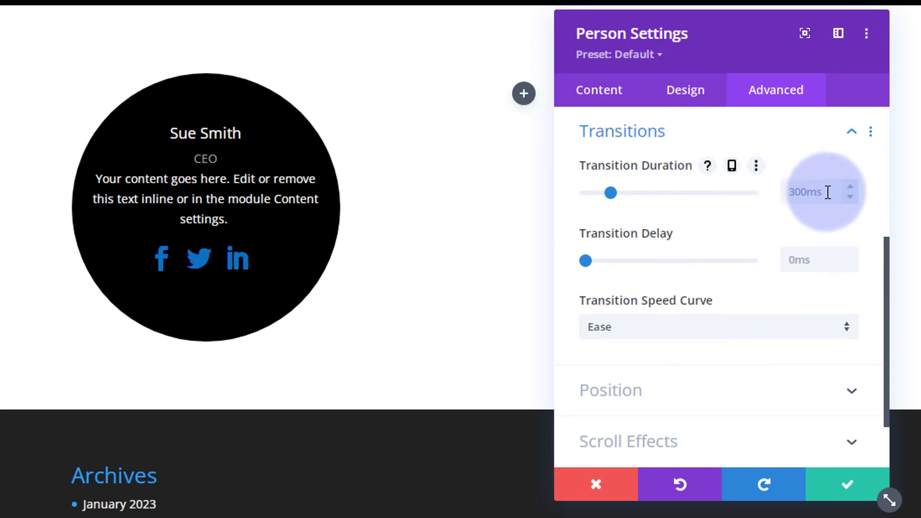
drag(611, 192, 655, 189)
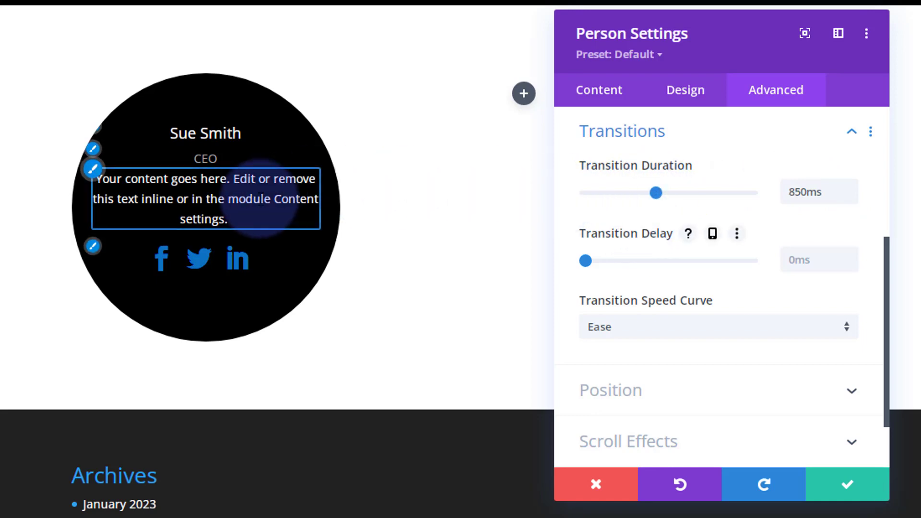
click(677, 329)
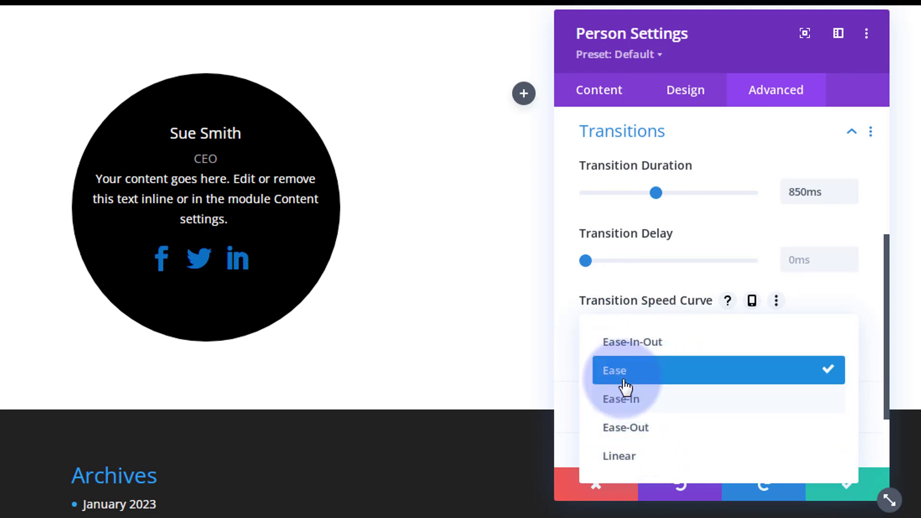
click(642, 353)
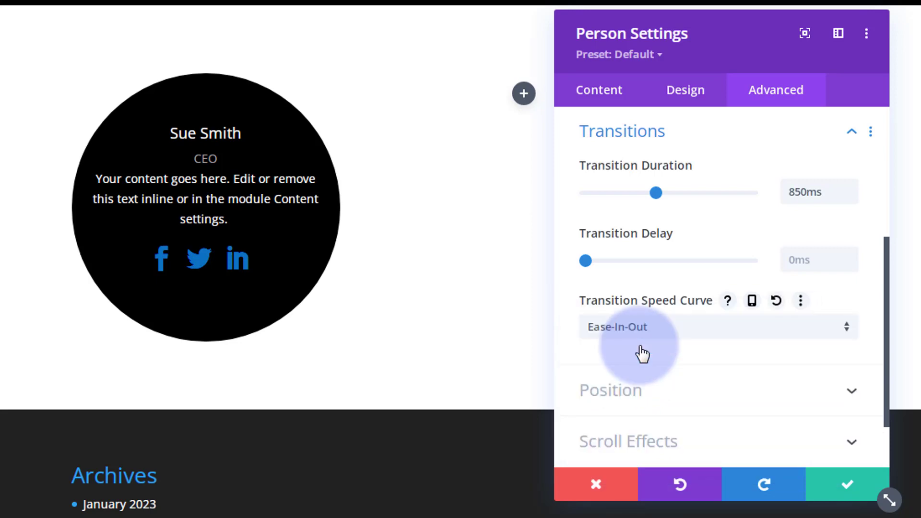
click(848, 484)
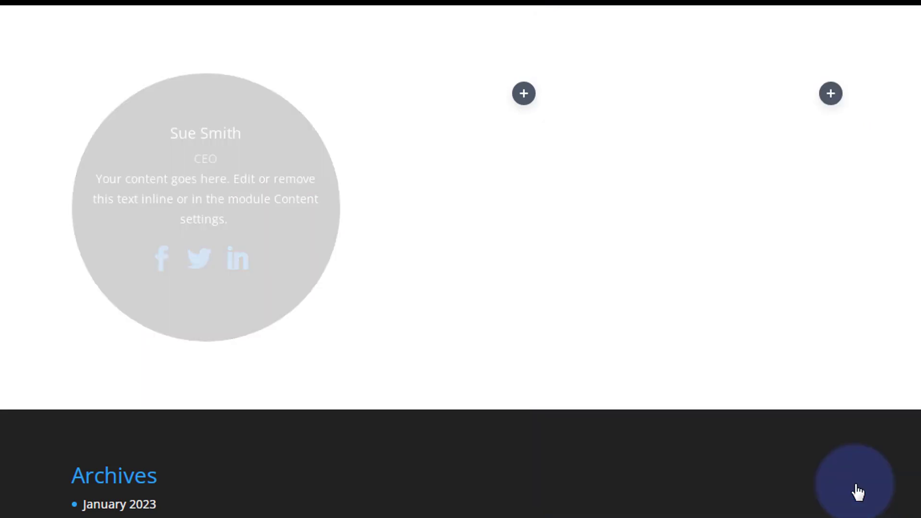
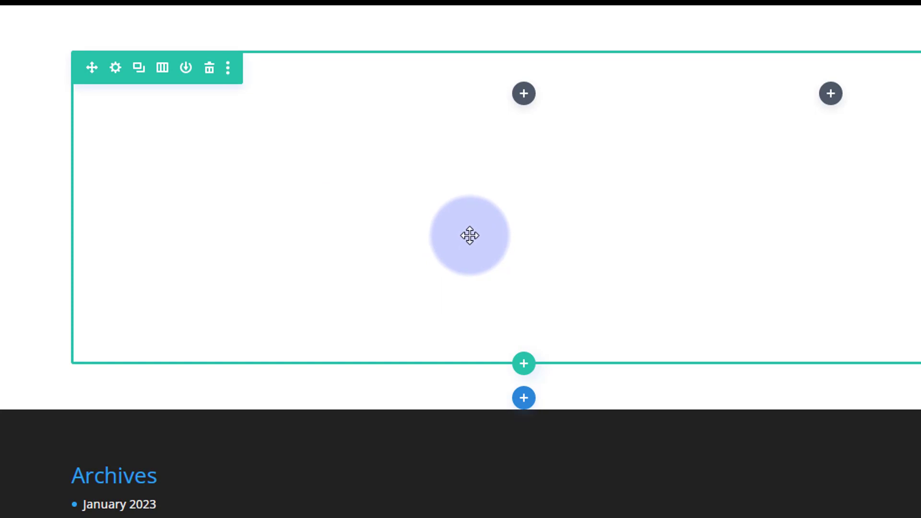
- Set the smiling woman's photo as the background image of the row's first column
click(115, 70)
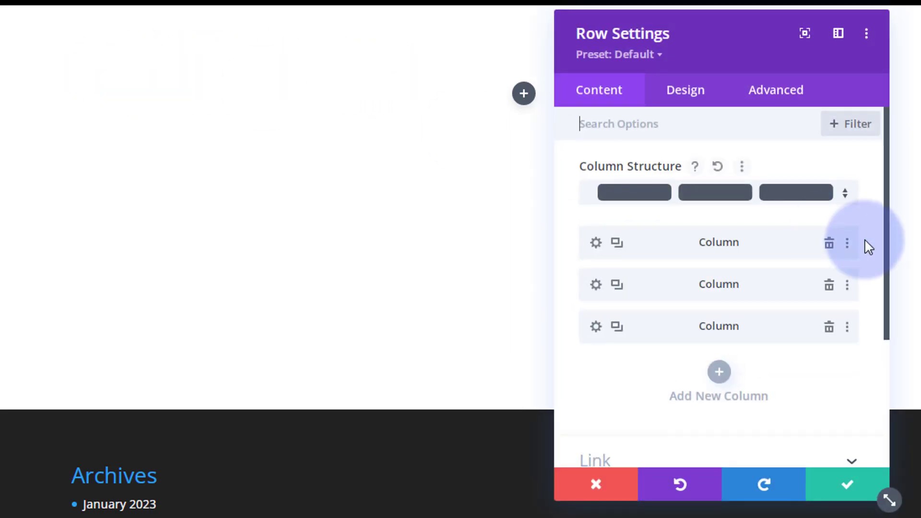
click(595, 243)
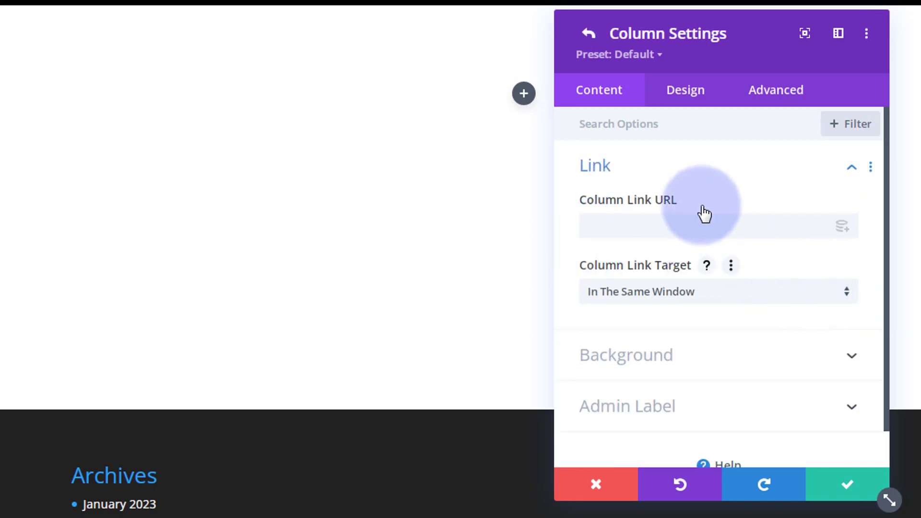
scroll(700, 206, down, 1)
click(721, 328)
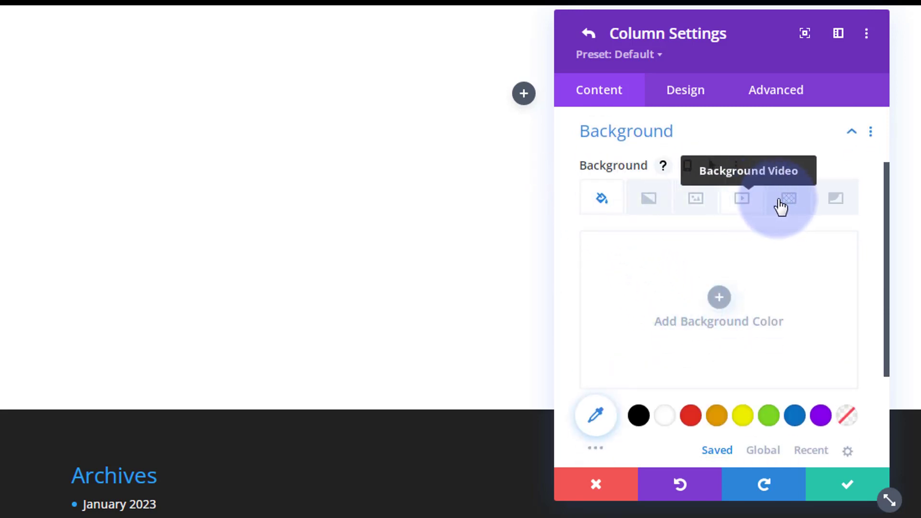
click(700, 204)
click(717, 297)
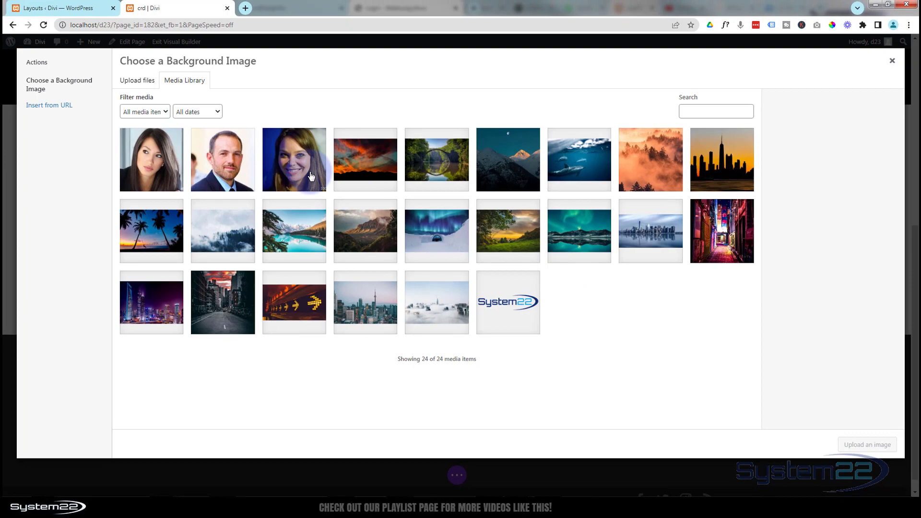
click(294, 161)
click(889, 446)
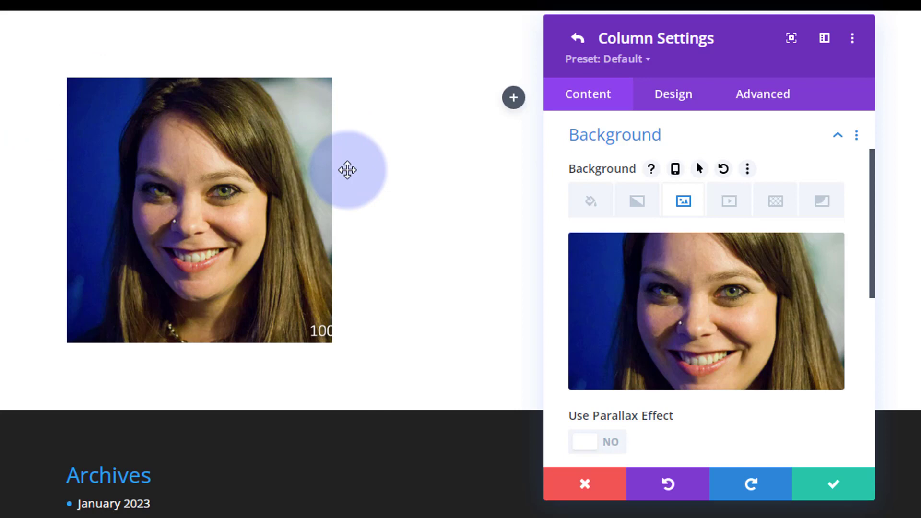
- Set the first column's rounded corners to 50% and save the column
click(680, 101)
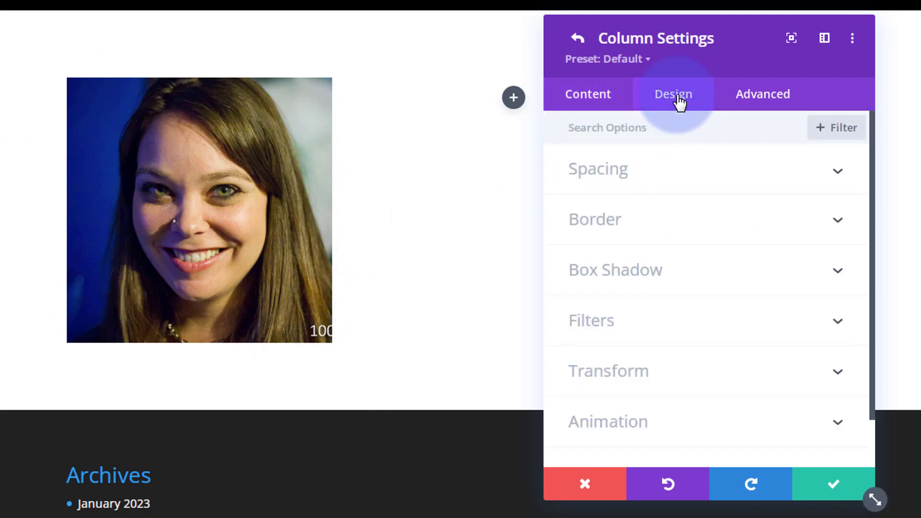
scroll(700, 192, down, 2)
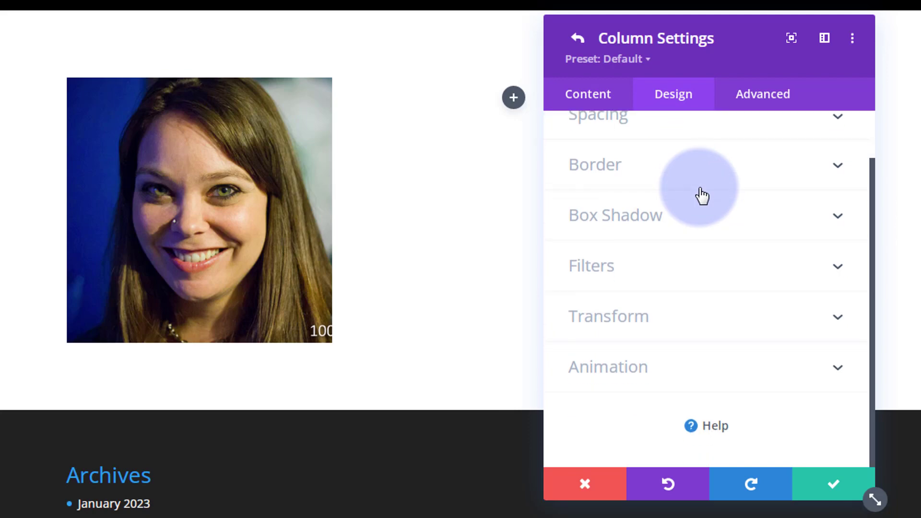
click(697, 175)
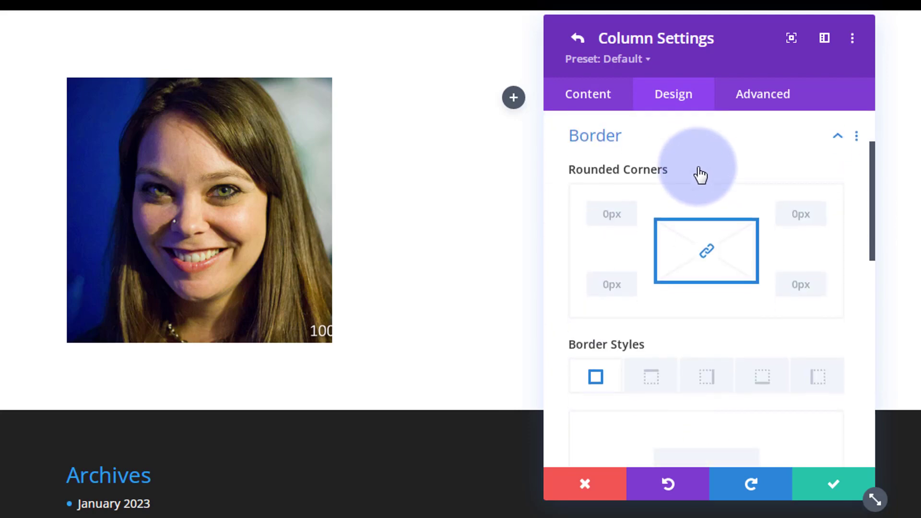
click(602, 211)
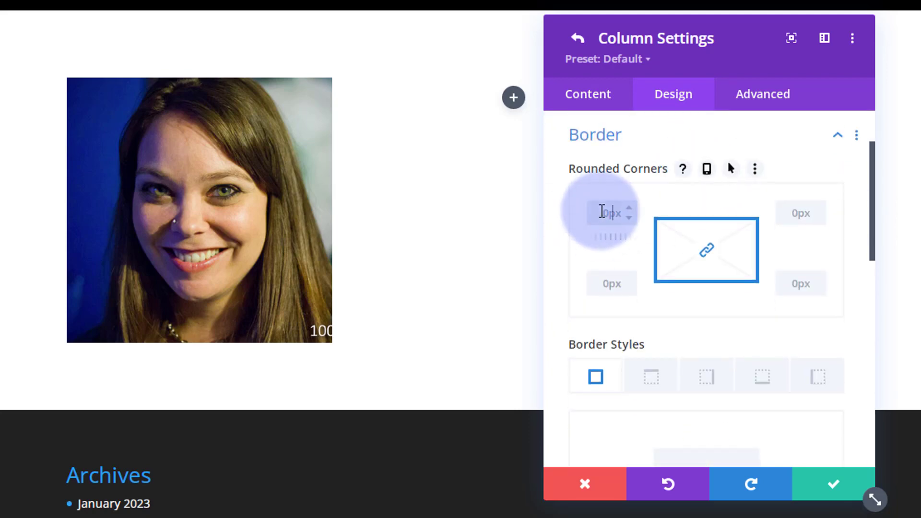
text(50%)
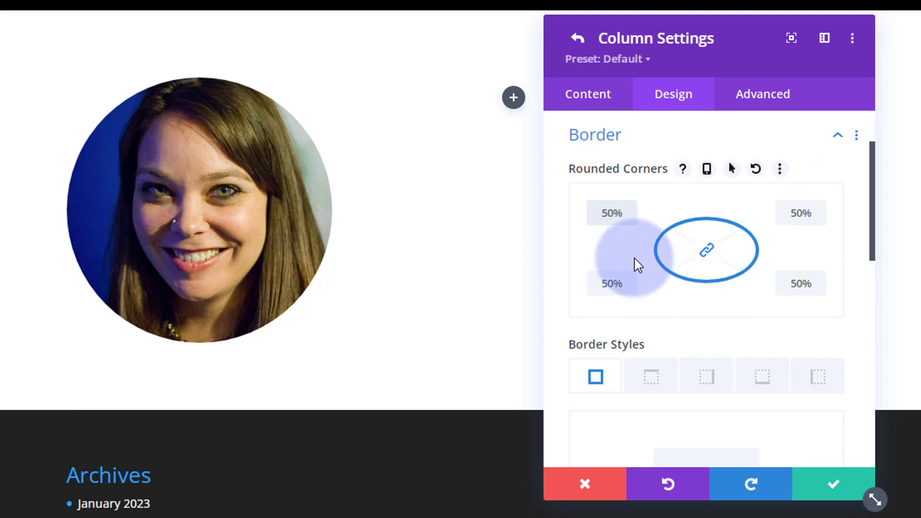
scroll(672, 336, up, 2)
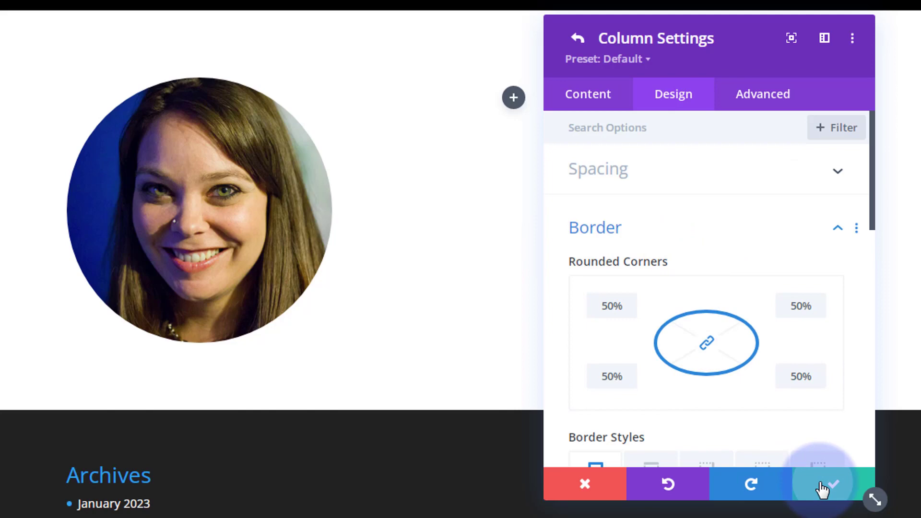
click(821, 489)
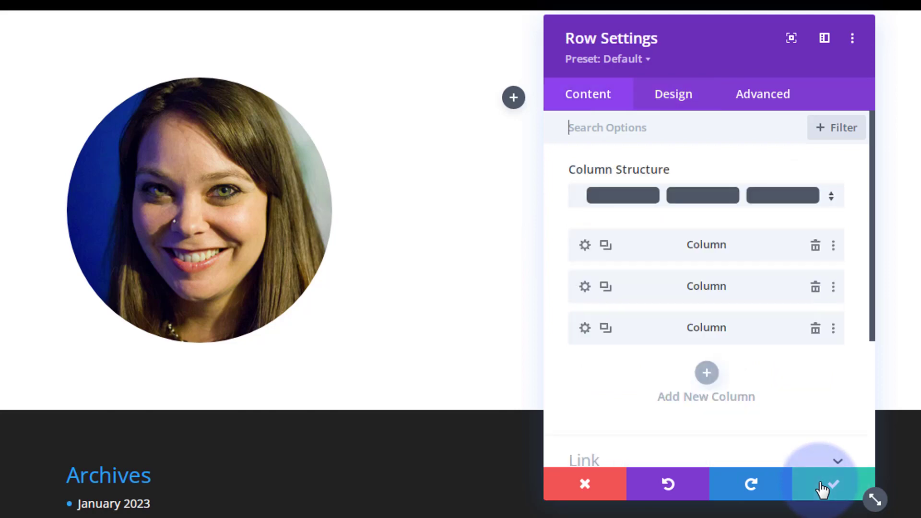
- Set the man's portrait as the second column's background image
click(588, 288)
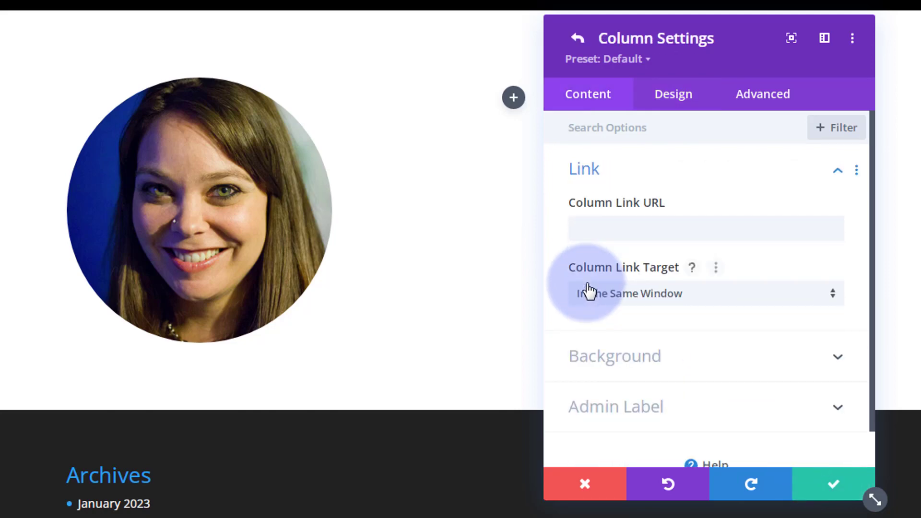
click(650, 370)
click(685, 205)
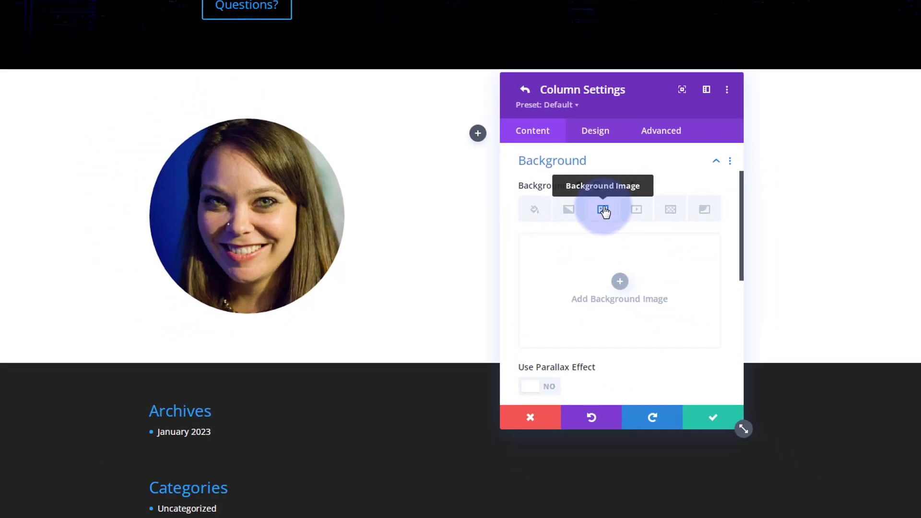
click(628, 284)
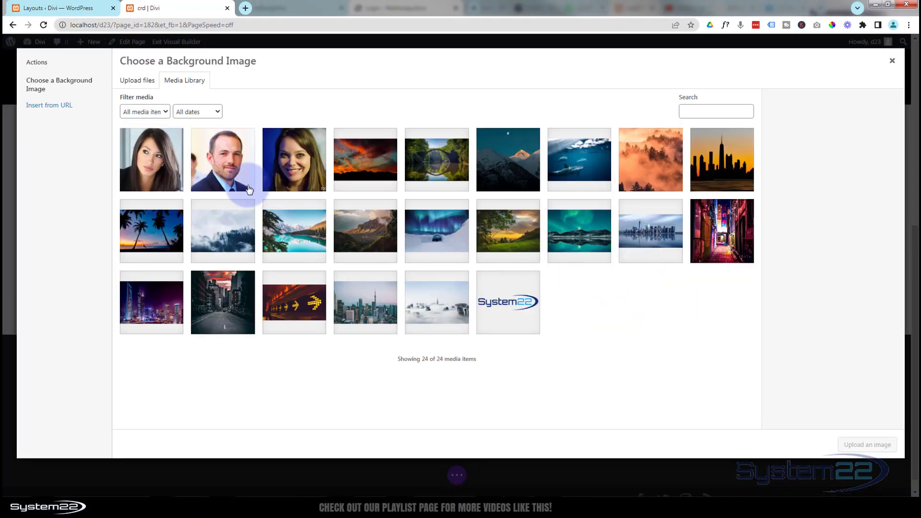
click(249, 189)
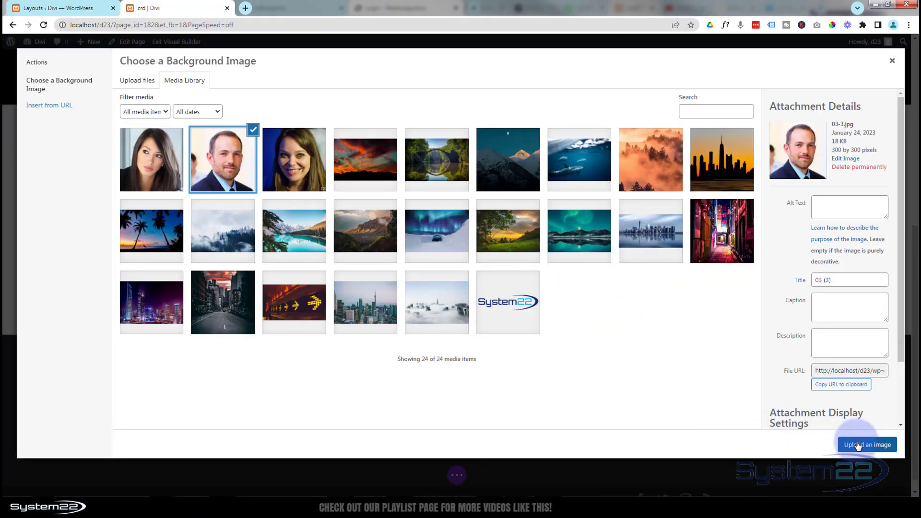
click(858, 444)
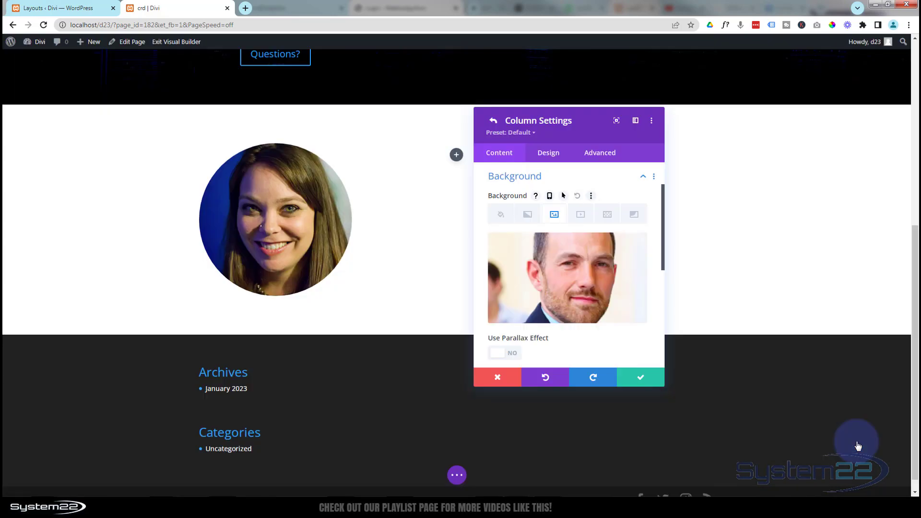
- Apply the second column's border rounded corners and save the column
click(548, 153)
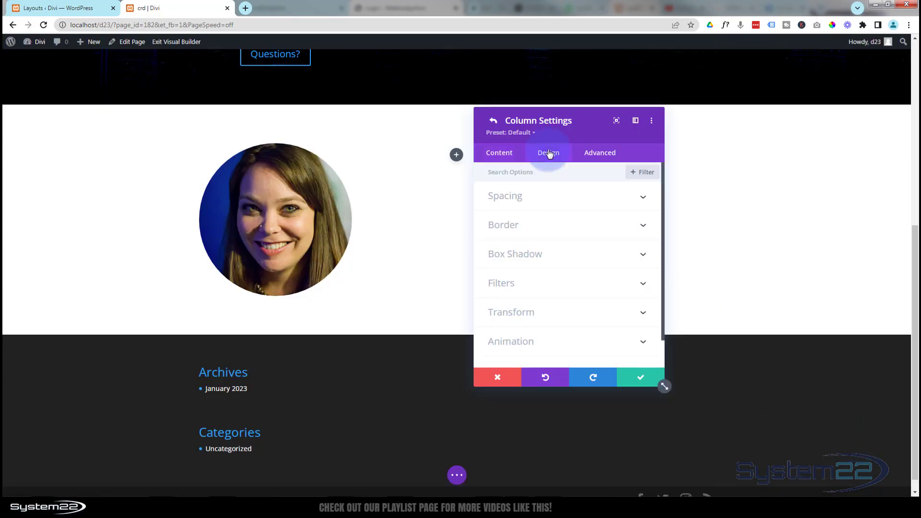
click(564, 232)
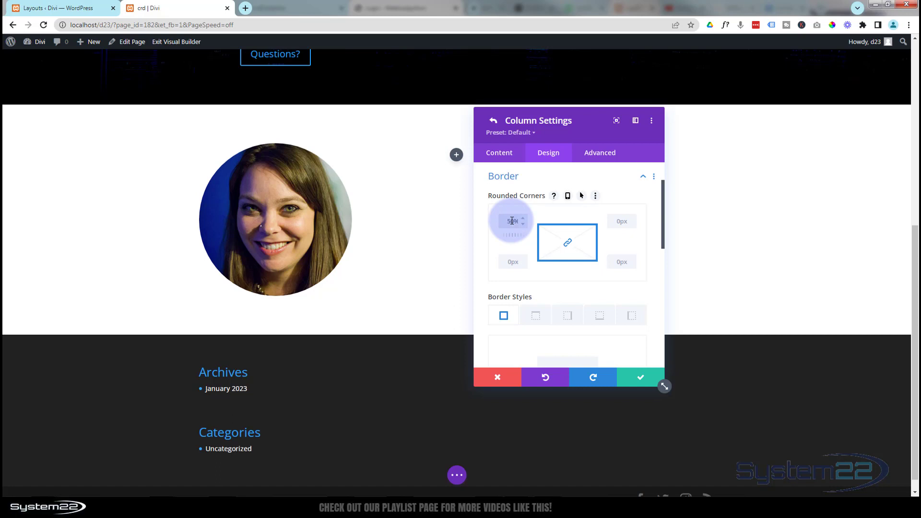
click(641, 379)
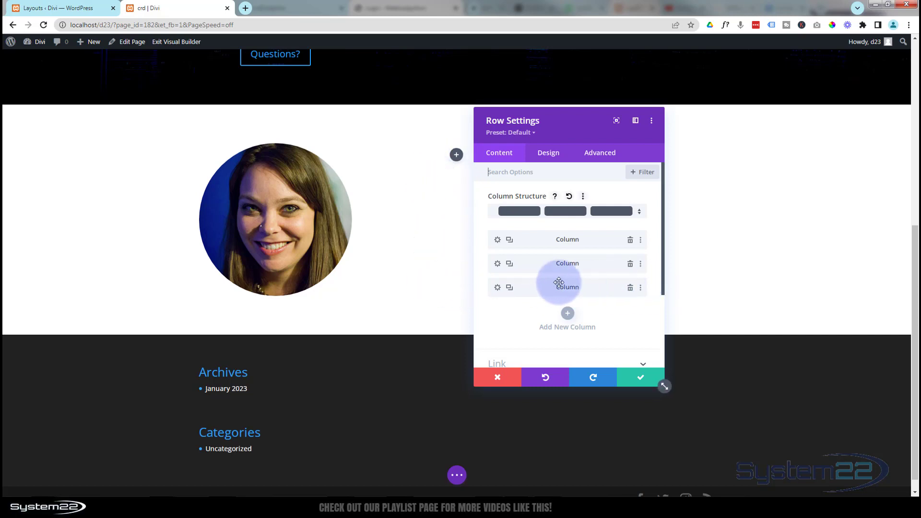
- Set the dark-haired woman's portrait as the third column's background image
click(498, 288)
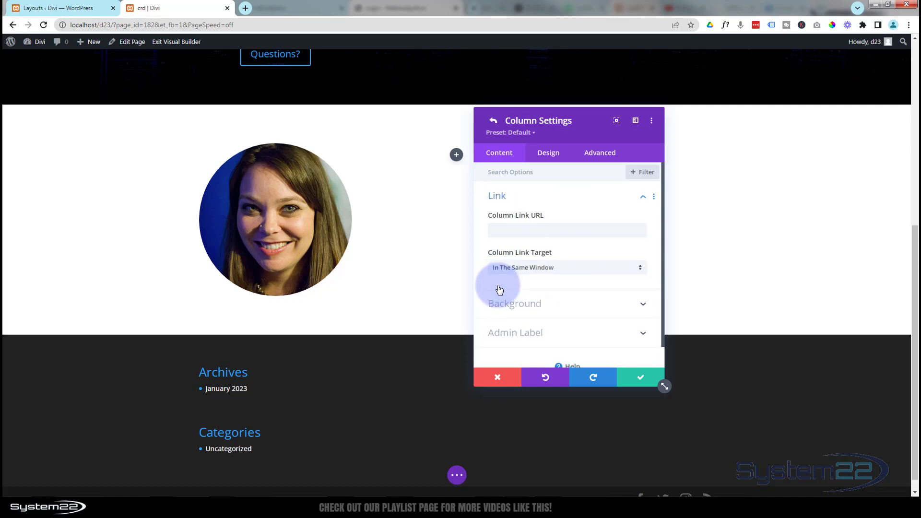
click(515, 303)
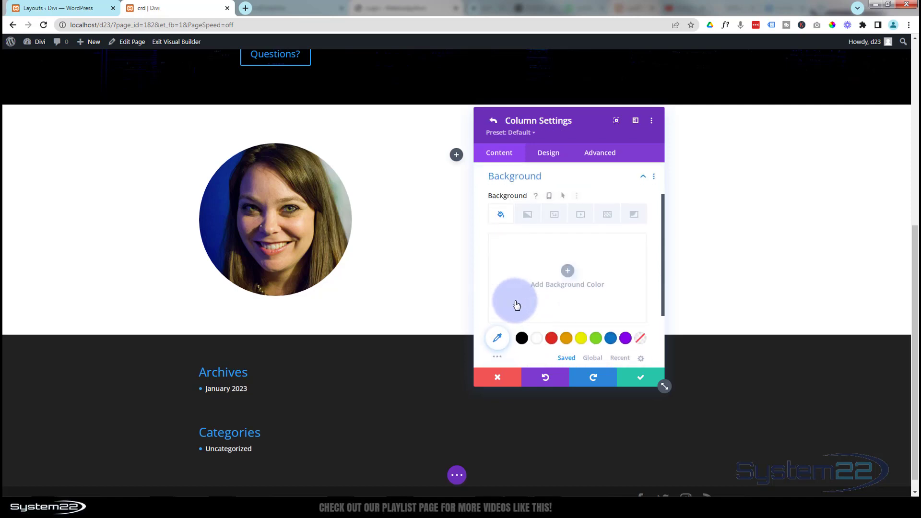
click(554, 215)
click(569, 277)
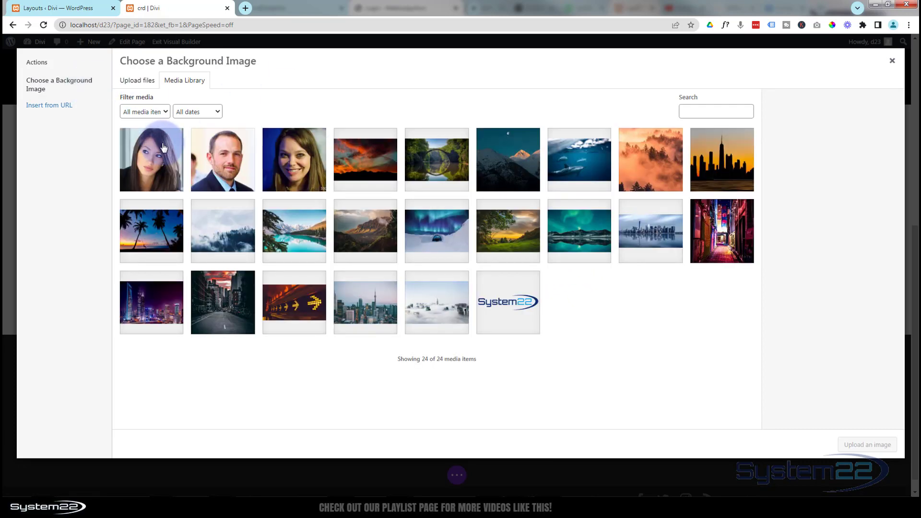
click(151, 160)
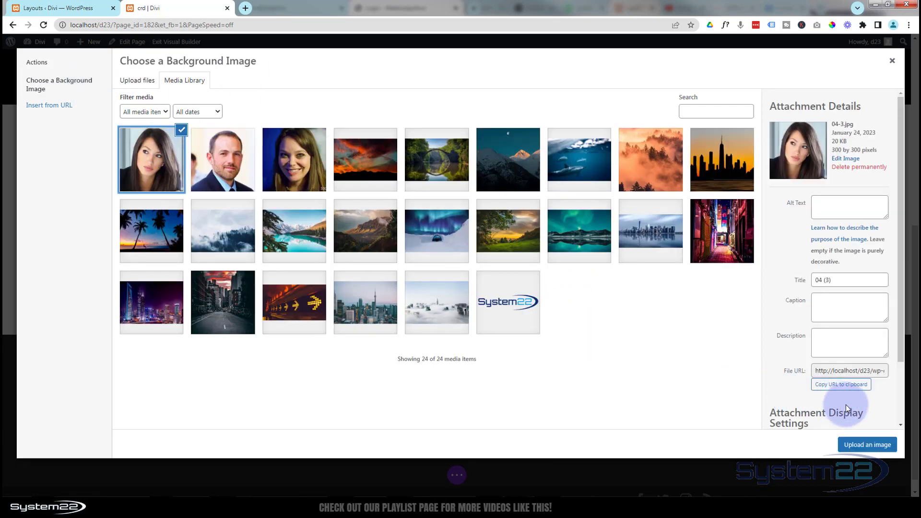
click(866, 444)
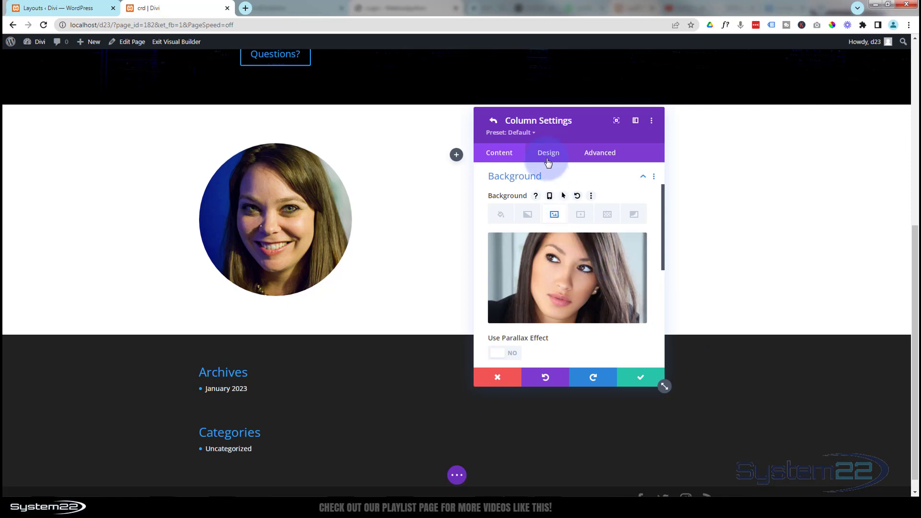
- Round the third column's corners to 50%, then save the column and row settings
click(549, 156)
click(551, 196)
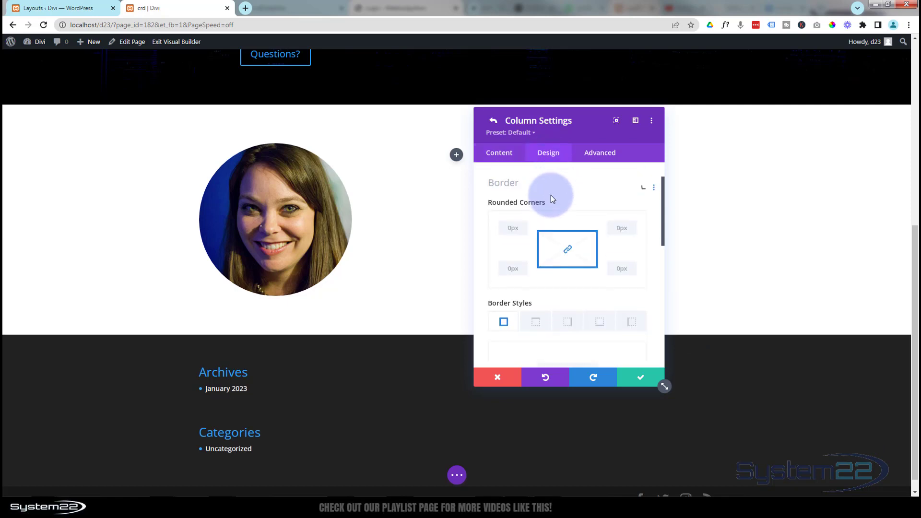
click(515, 222)
text(50%)
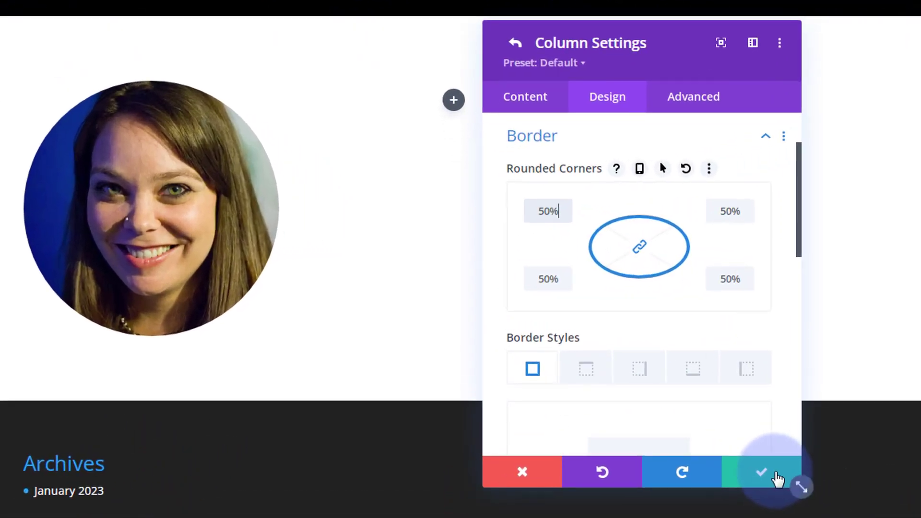
click(776, 474)
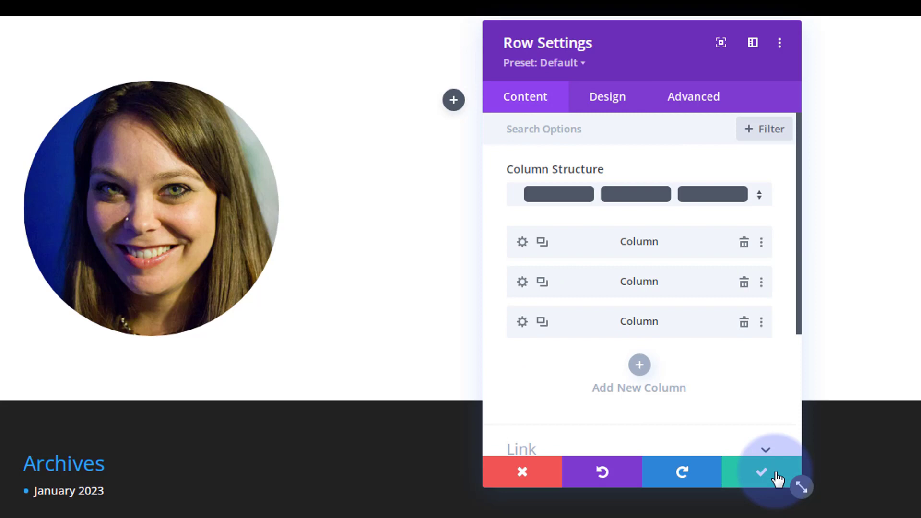
click(777, 476)
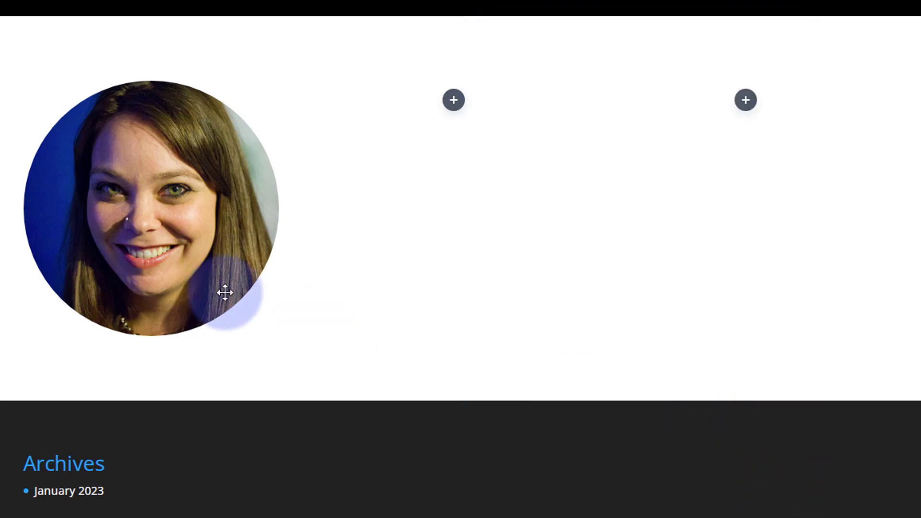
- Duplicate the circular Person module and place copies in the middle and right columns
mouse_move(179, 259)
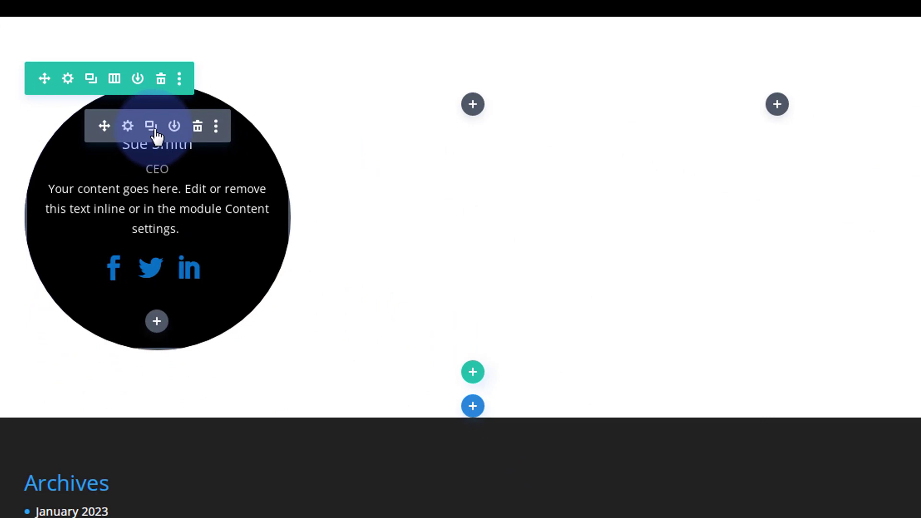
click(153, 127)
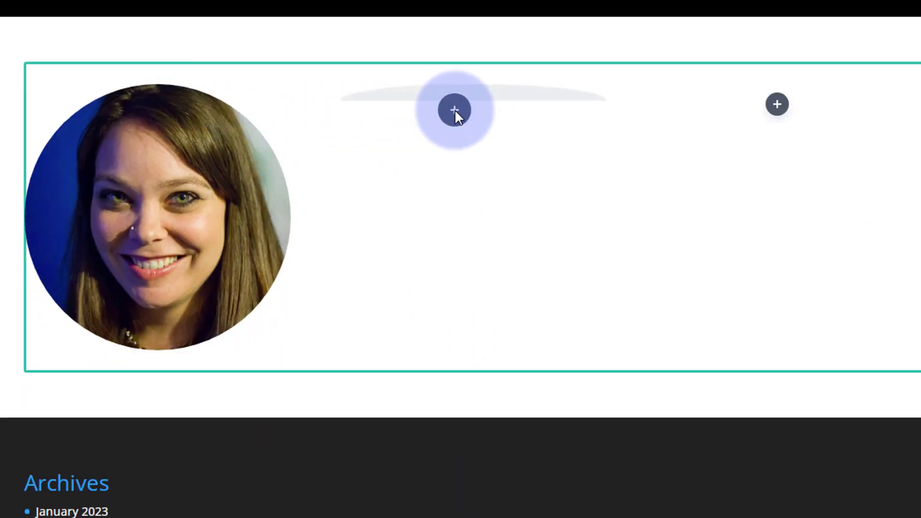
click(455, 110)
click(466, 126)
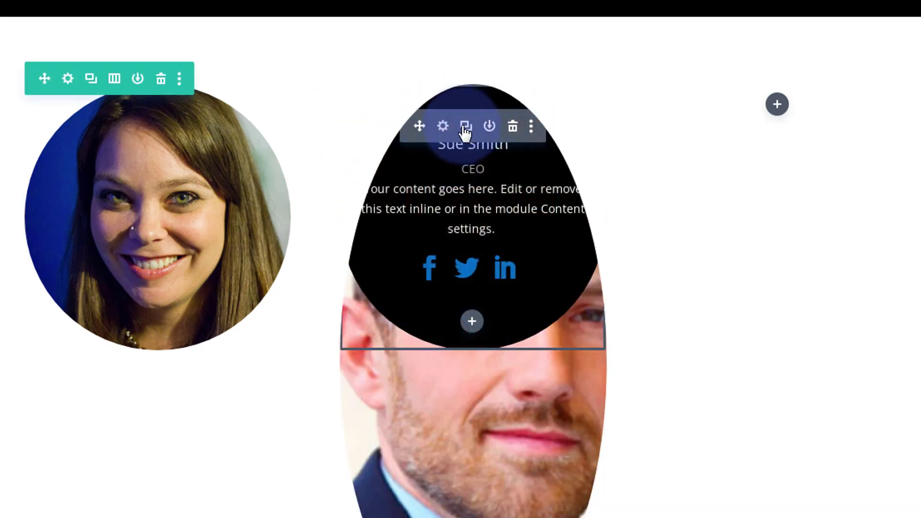
drag(419, 126, 764, 112)
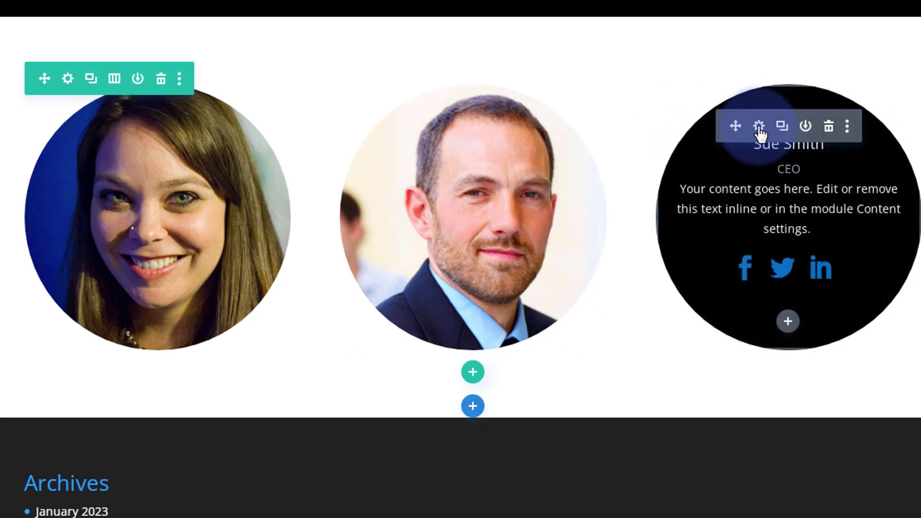
- Give the right Person card a new person's name and change its position to CTO
click(759, 127)
triple_click(548, 236)
click(548, 301)
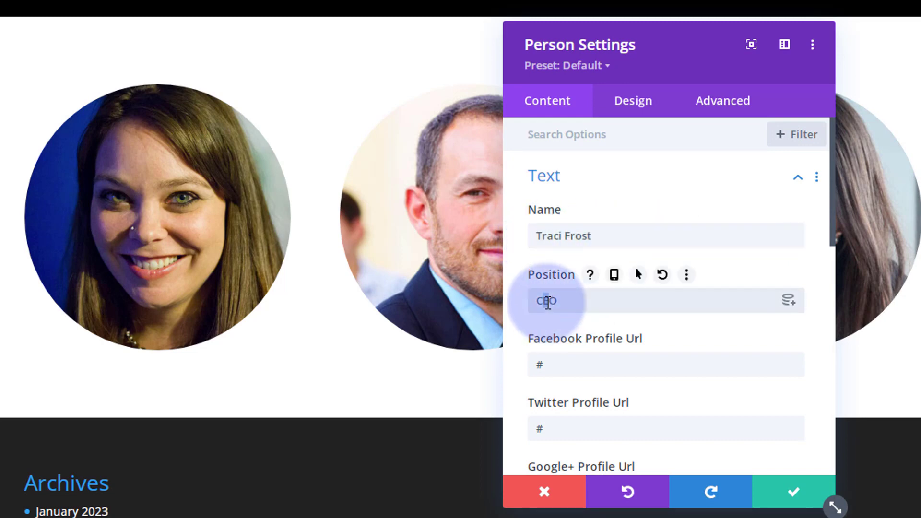
text(T)
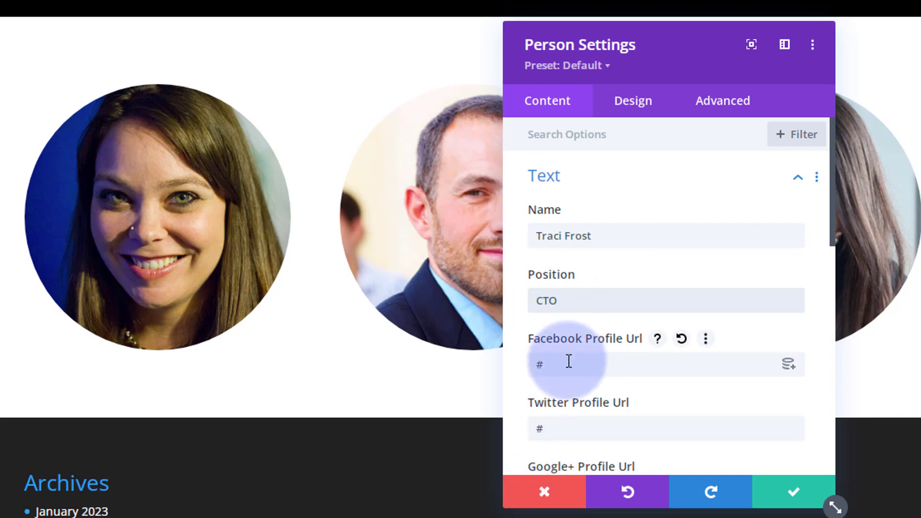
click(808, 501)
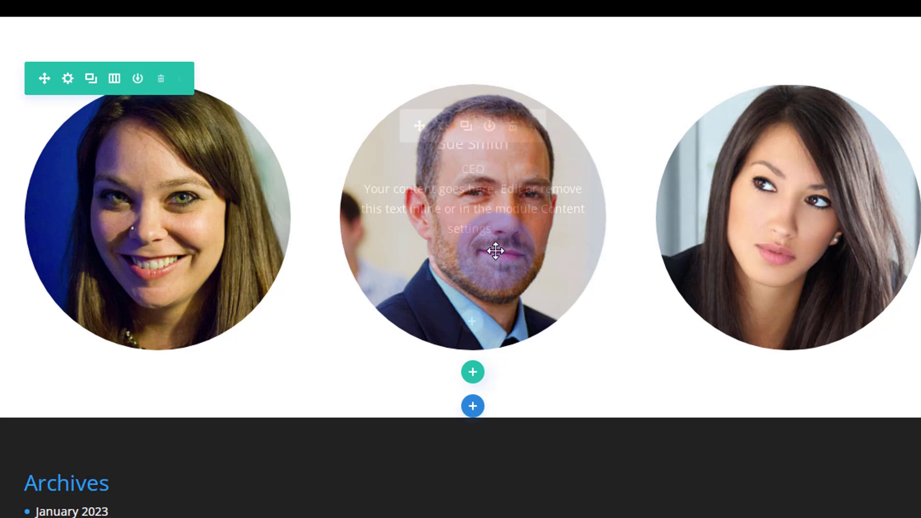
- Give the middle Person card another person's name and the position Sales
click(443, 127)
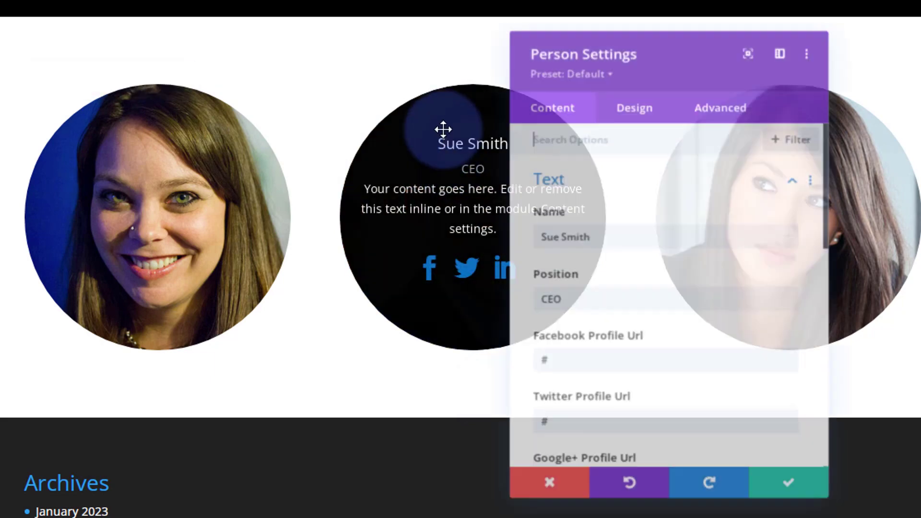
drag(588, 235, 526, 240)
double_click(547, 300)
text(Sales)
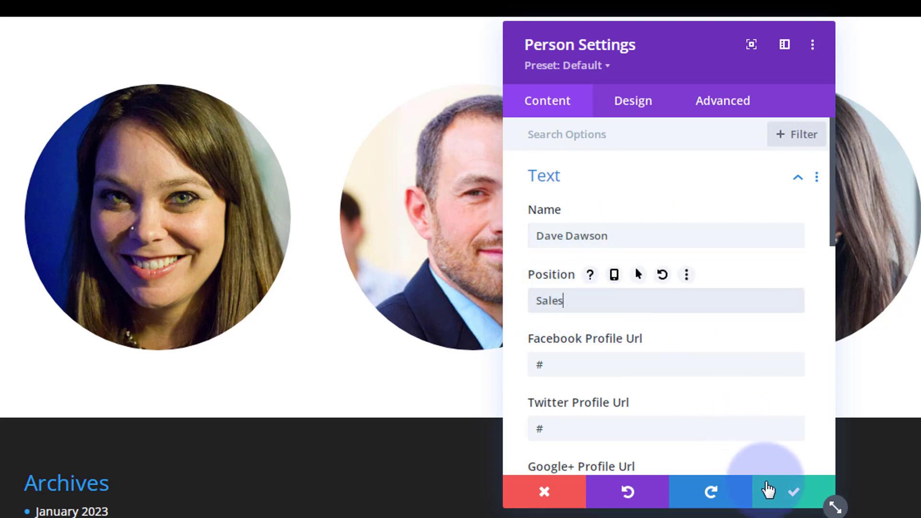
click(794, 492)
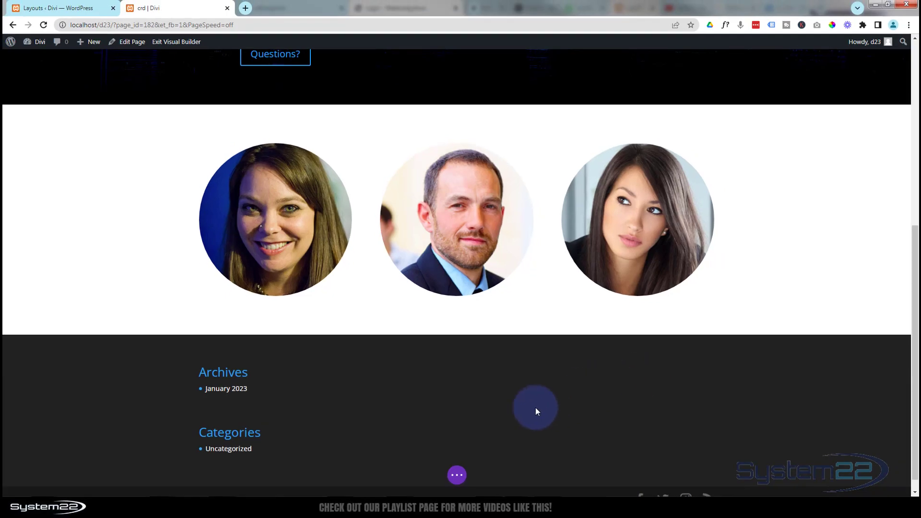
- Save the page as a draft and exit the Visual Builder
click(457, 475)
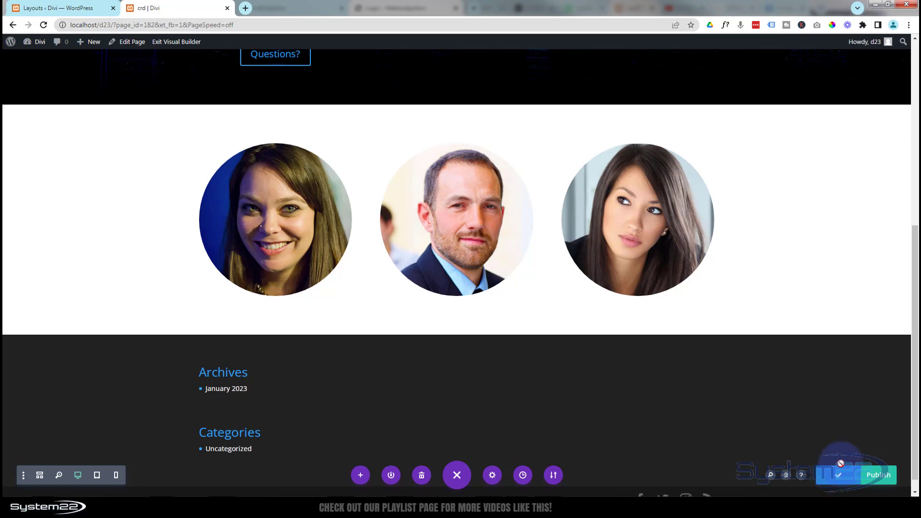
click(170, 43)
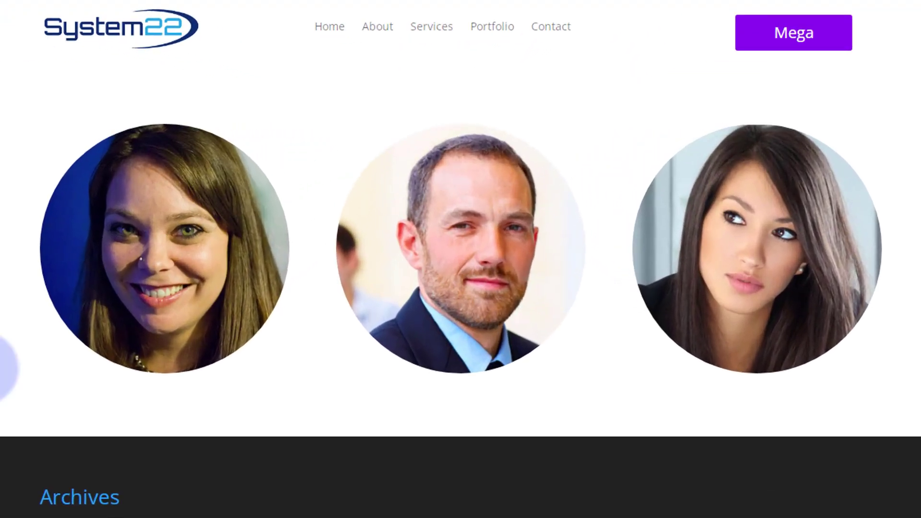
mouse_move(87, 315)
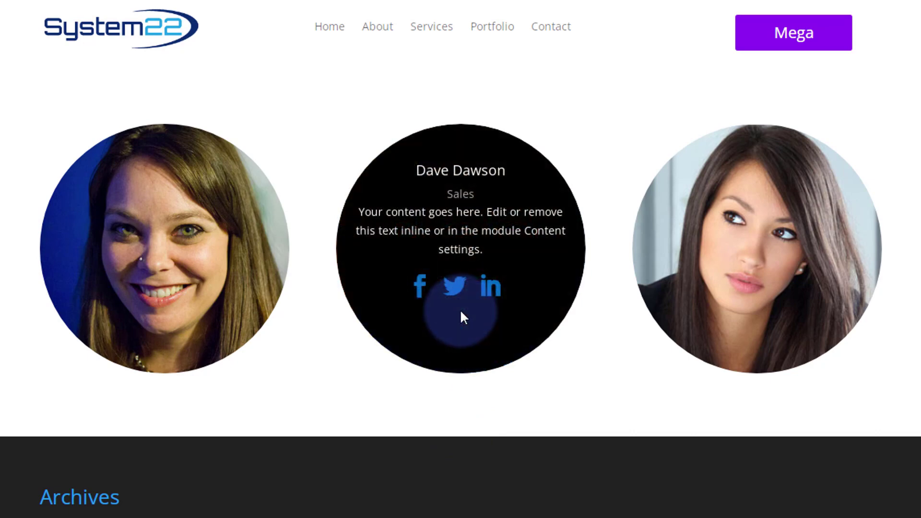
mouse_move(763, 300)
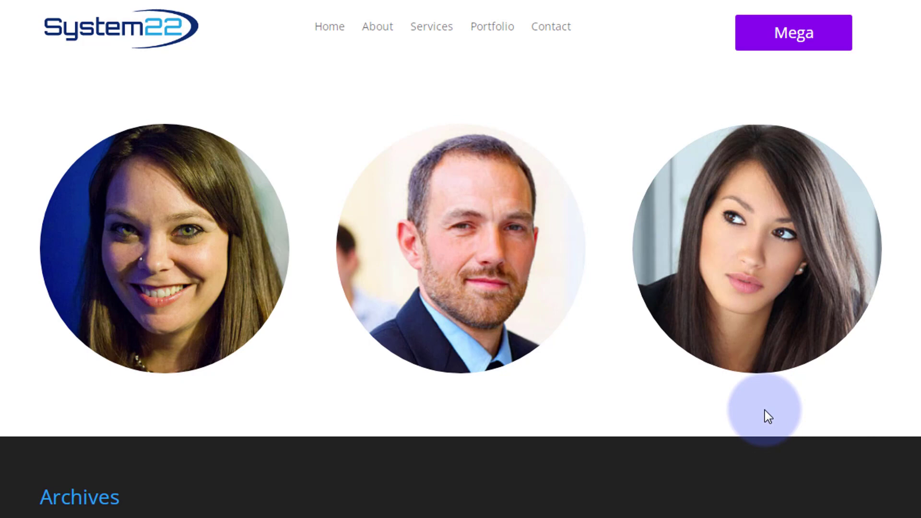
mouse_move(764, 327)
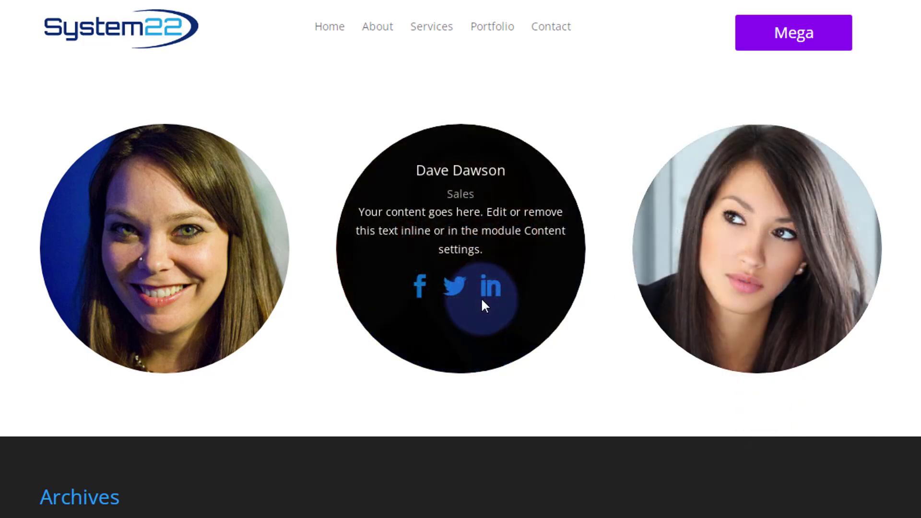
mouse_move(262, 288)
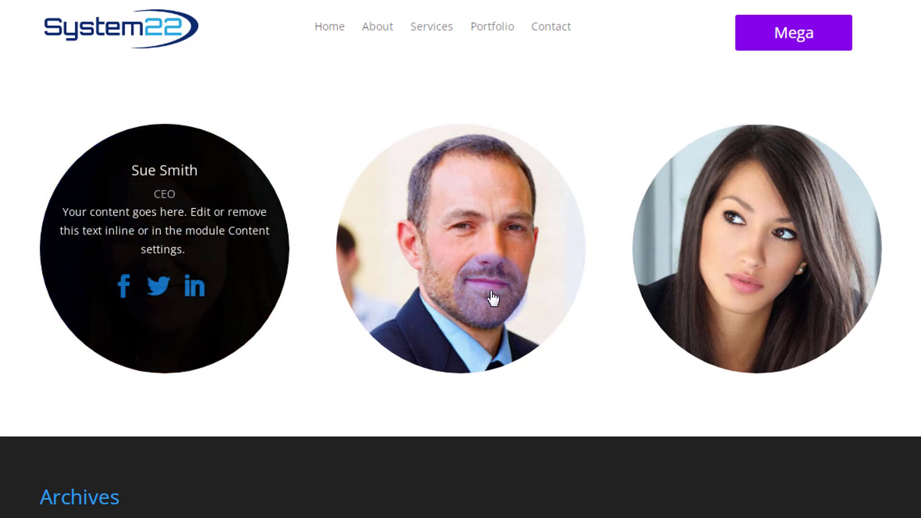
mouse_move(494, 297)
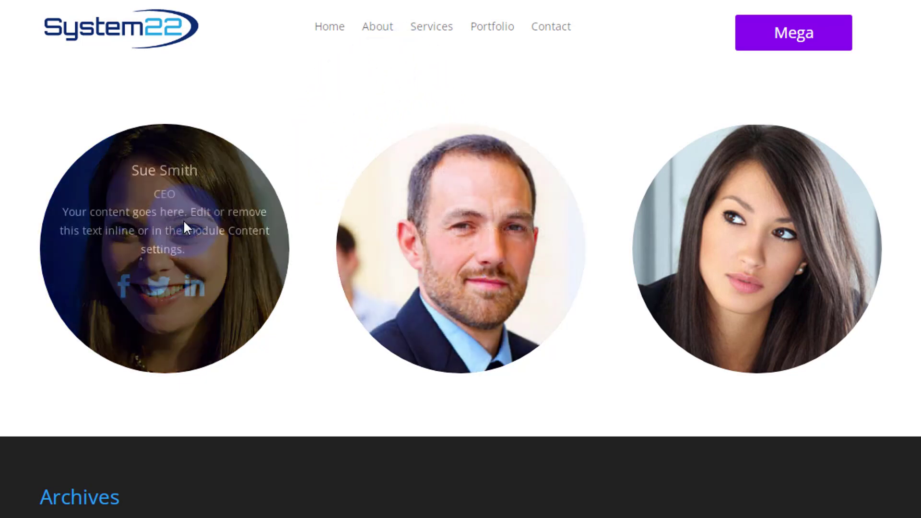
mouse_move(441, 219)
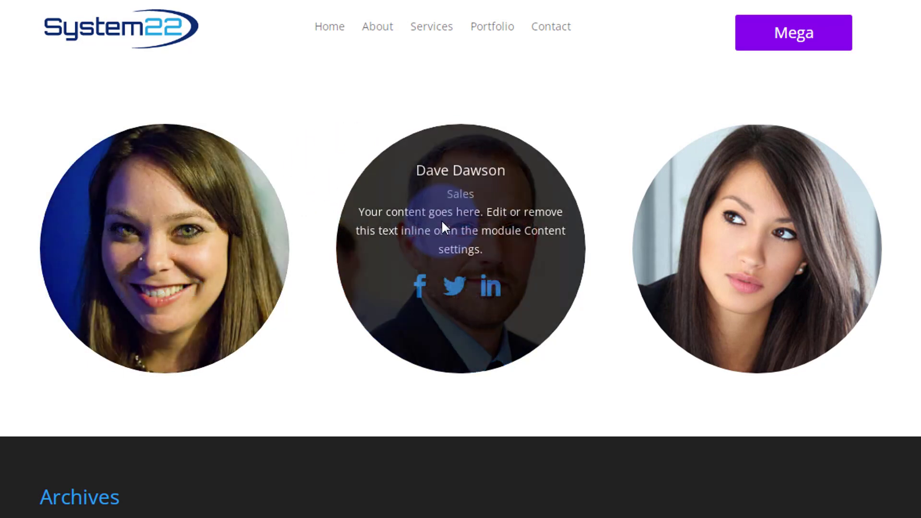
mouse_move(695, 287)
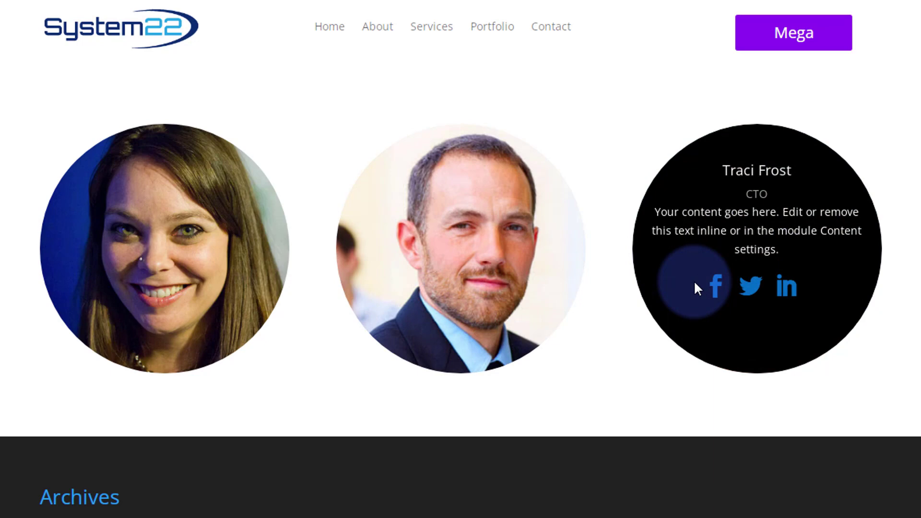
mouse_move(468, 287)
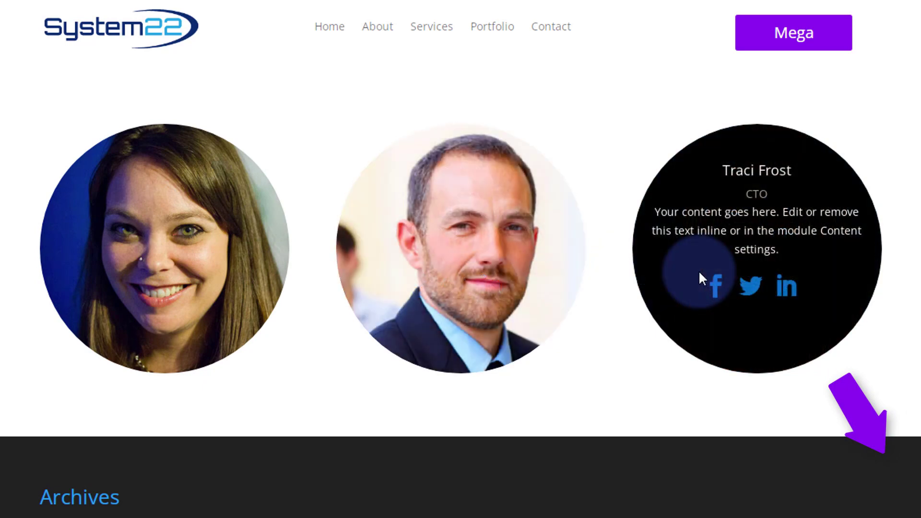
mouse_move(209, 282)
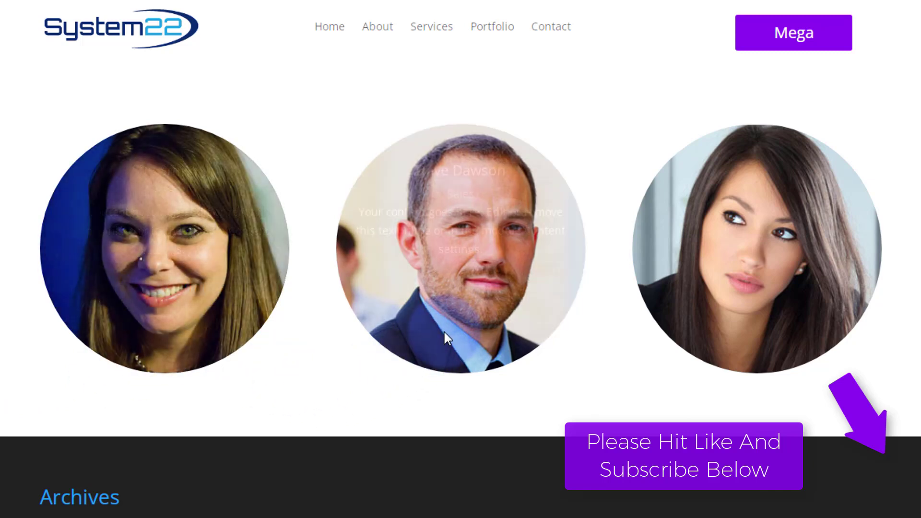
mouse_move(444, 330)
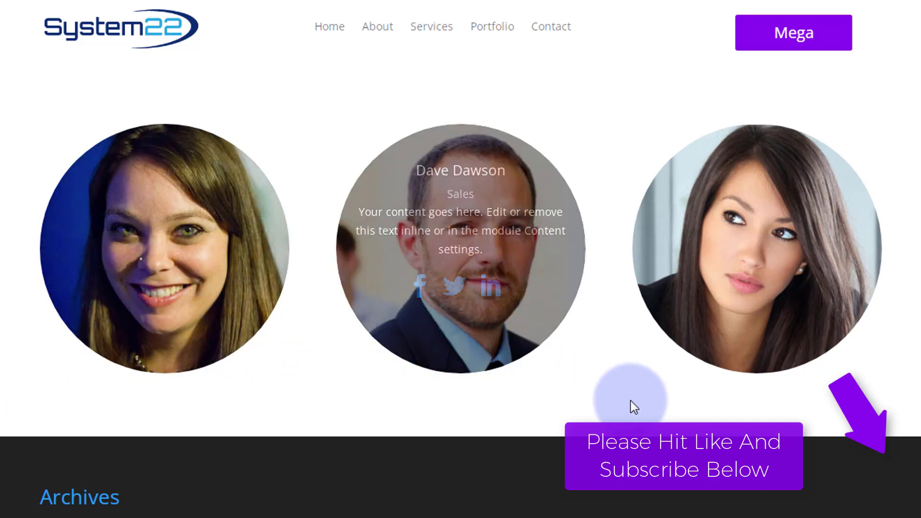